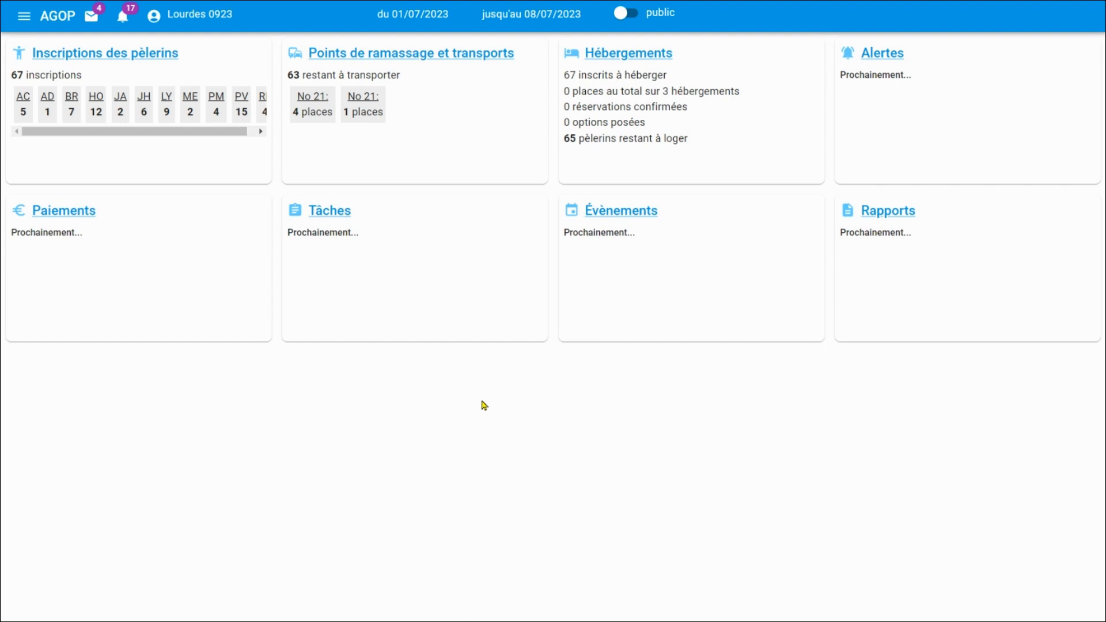
# Step: Open the volunteer assignment for the 07:45 to 09:15 slot of the task "Aide à l'étiquetage des bagages (Aller)"
pyautogui.click(25, 18)
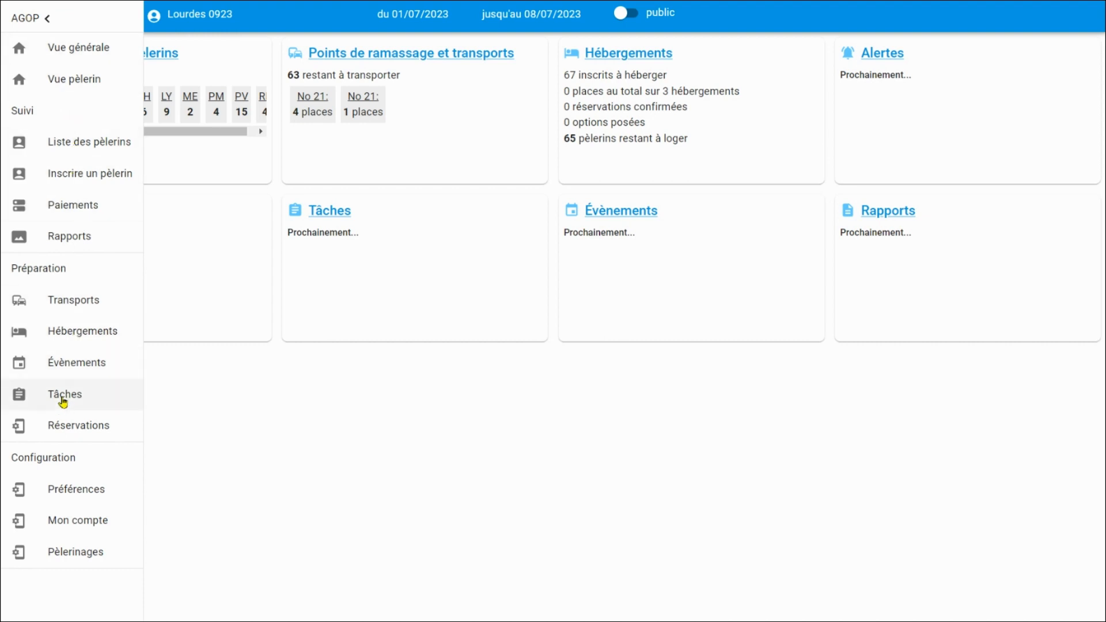
pyautogui.click(63, 397)
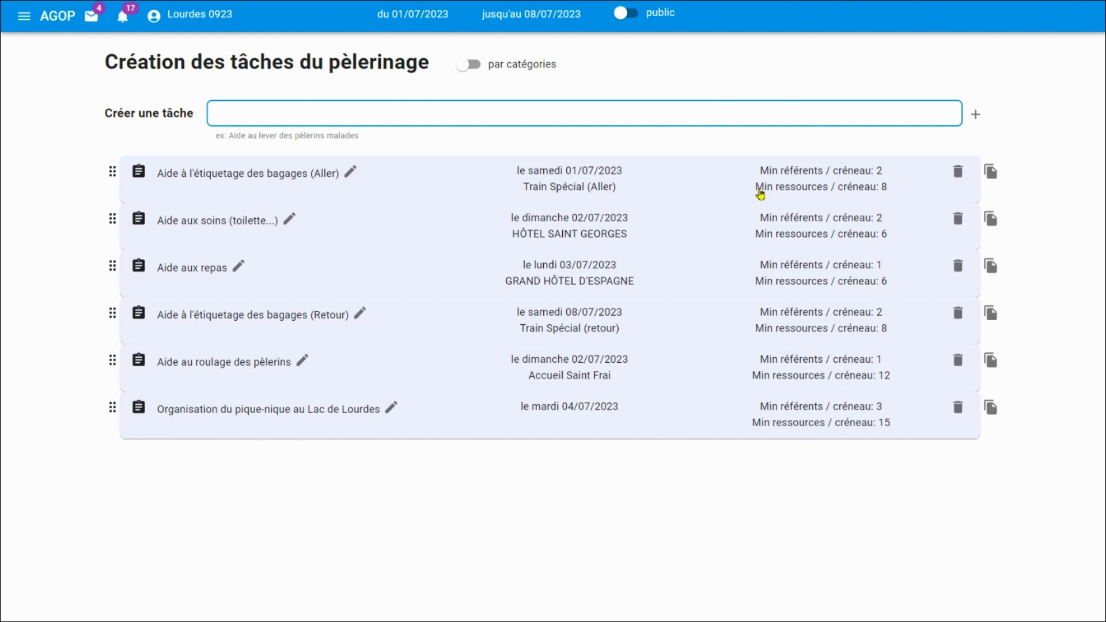
pyautogui.click(452, 180)
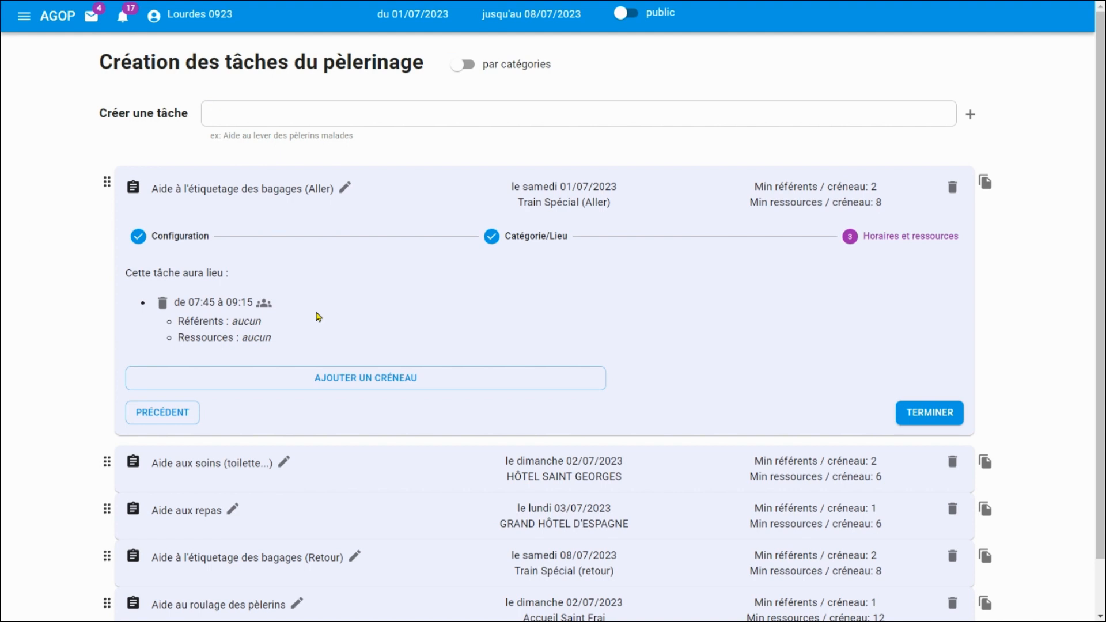
pyautogui.click(264, 303)
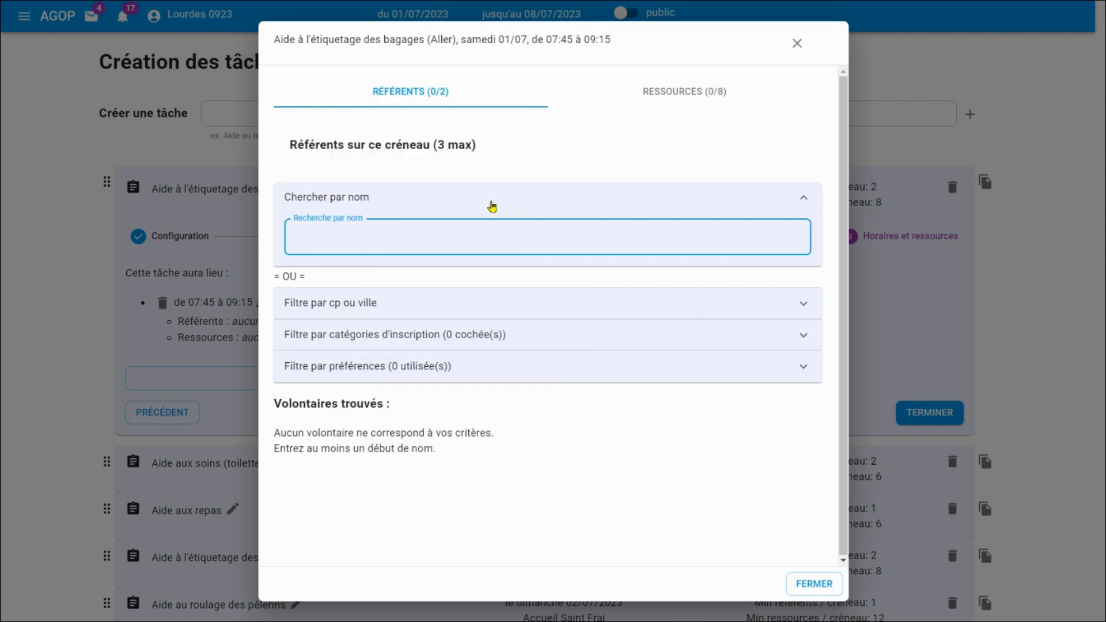
# Step: Examine the referent filter options by postcode or city, registration category and preferences
pyautogui.click(492, 206)
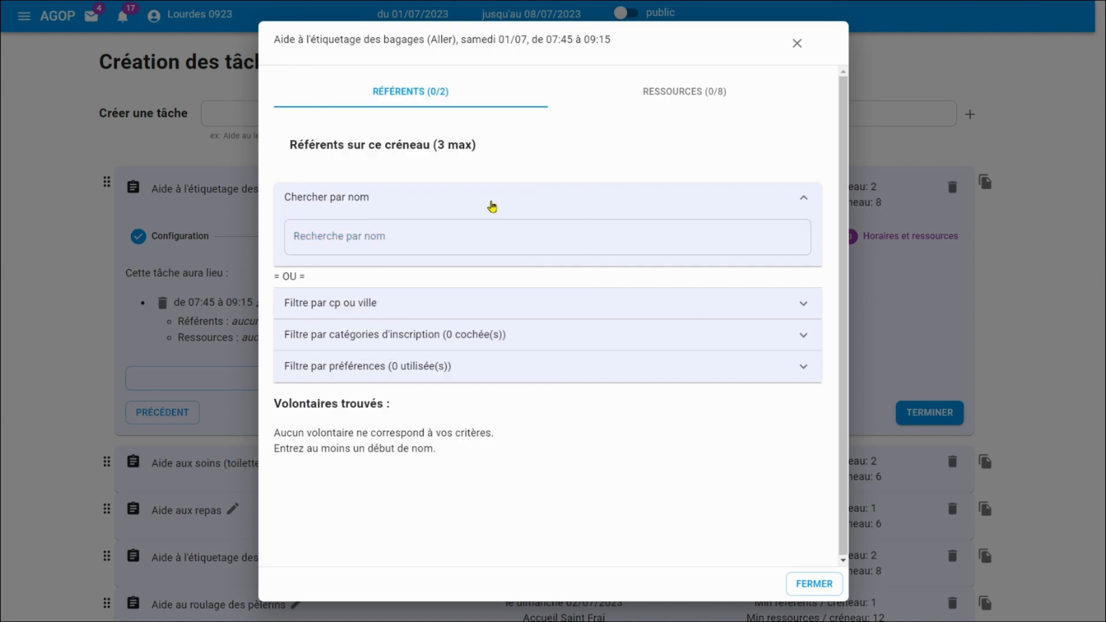
pyautogui.click(461, 300)
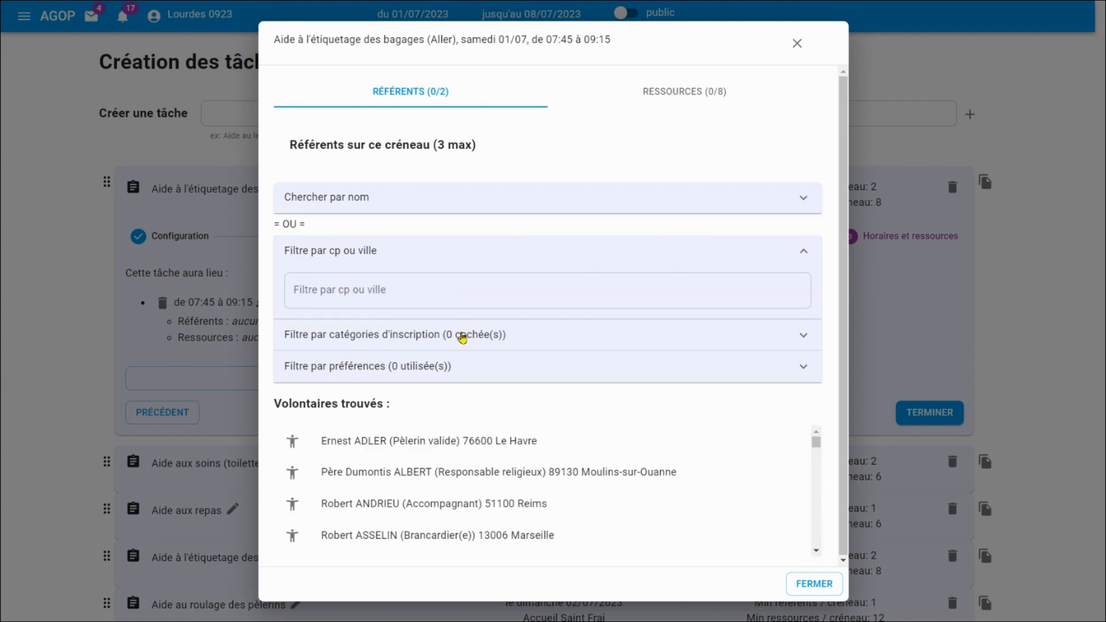
pyautogui.click(461, 334)
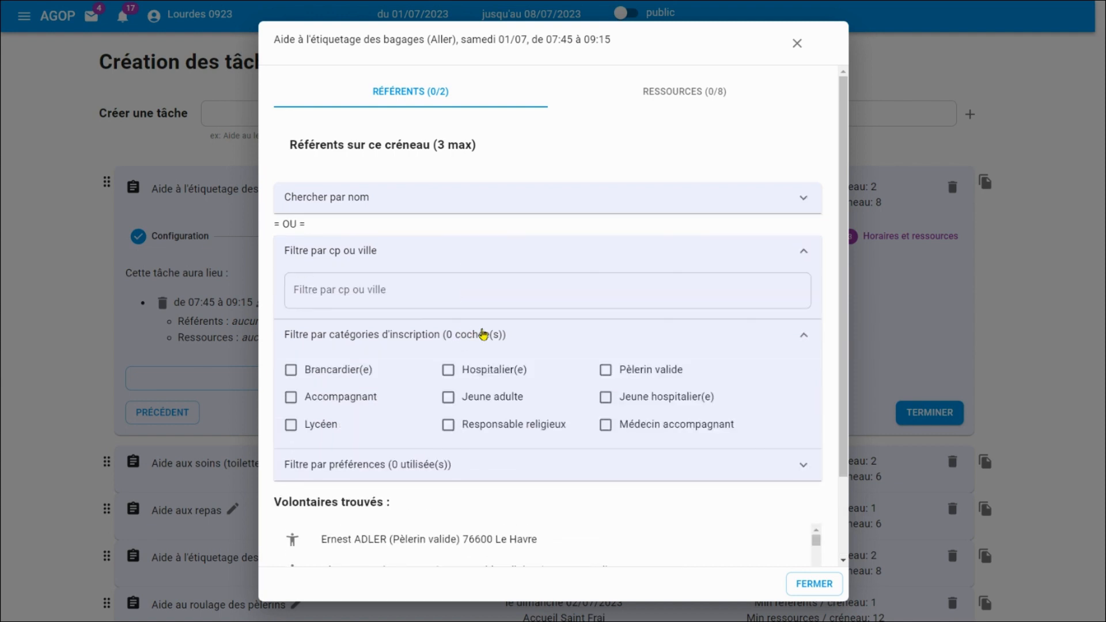
pyautogui.click(484, 334)
pyautogui.click(486, 377)
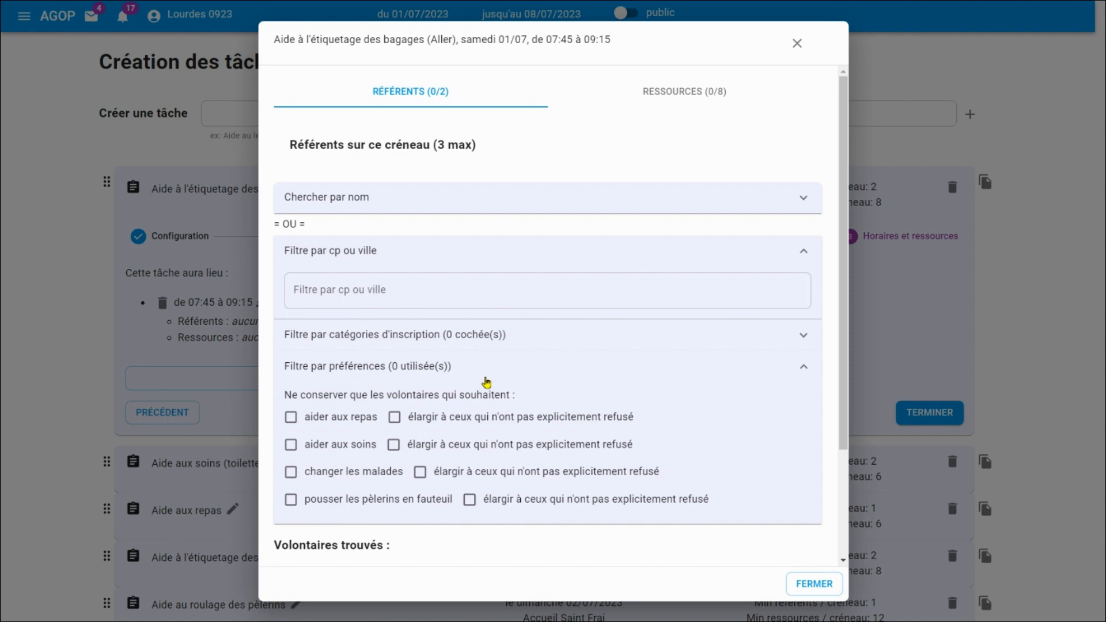
pyautogui.click(486, 380)
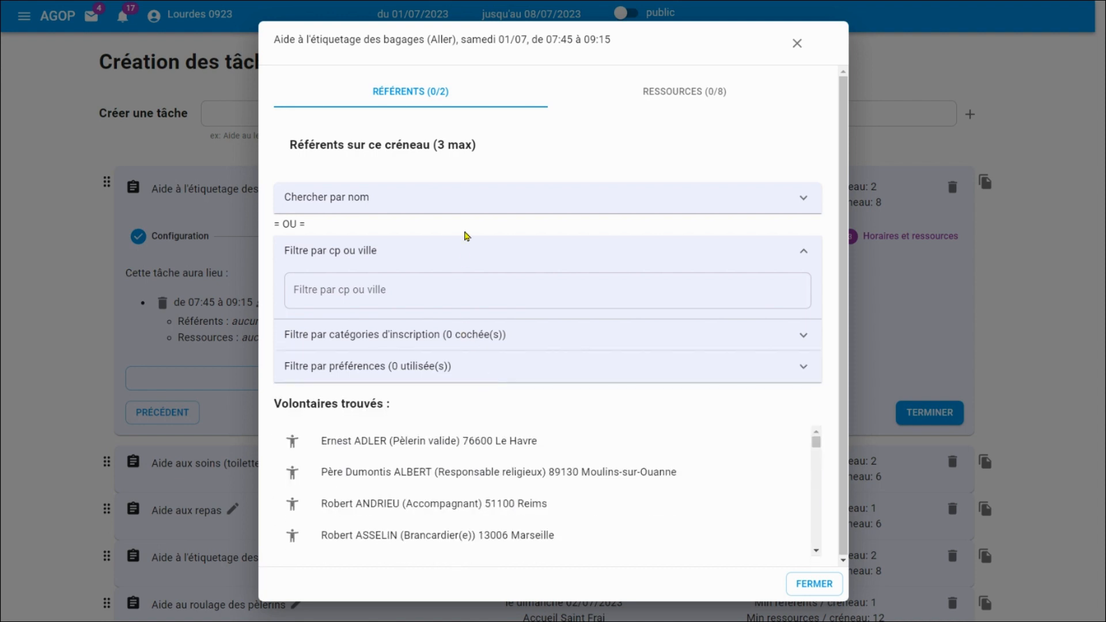
# Step: Search volunteers by the start of a surname and assign the matching Pèlerin valide as the slot's first referent
pyautogui.click(476, 203)
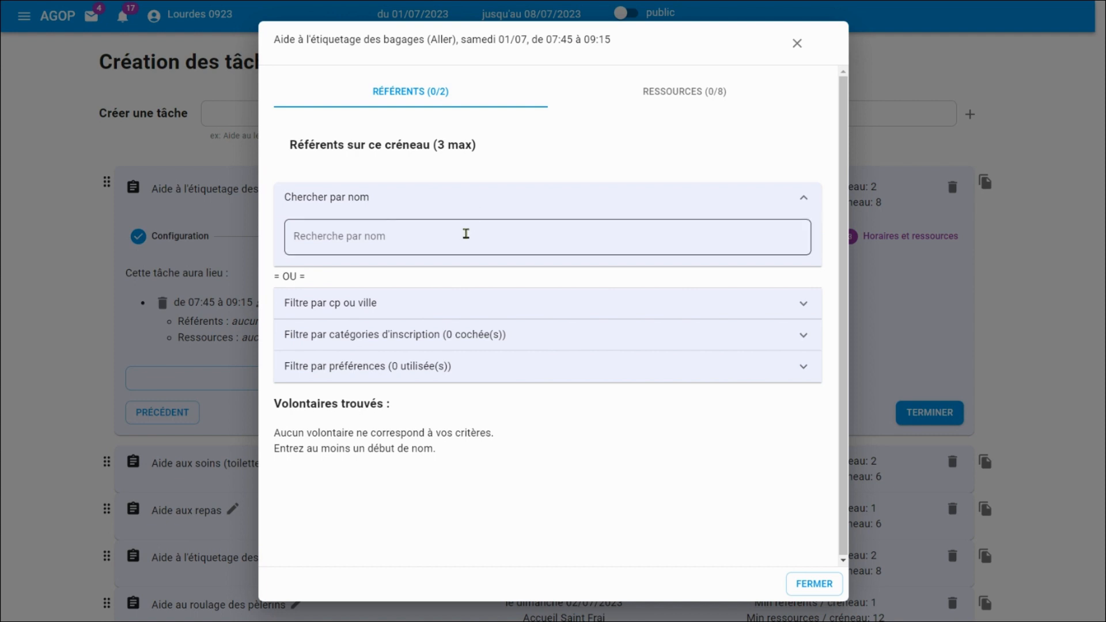
pyautogui.click(465, 233)
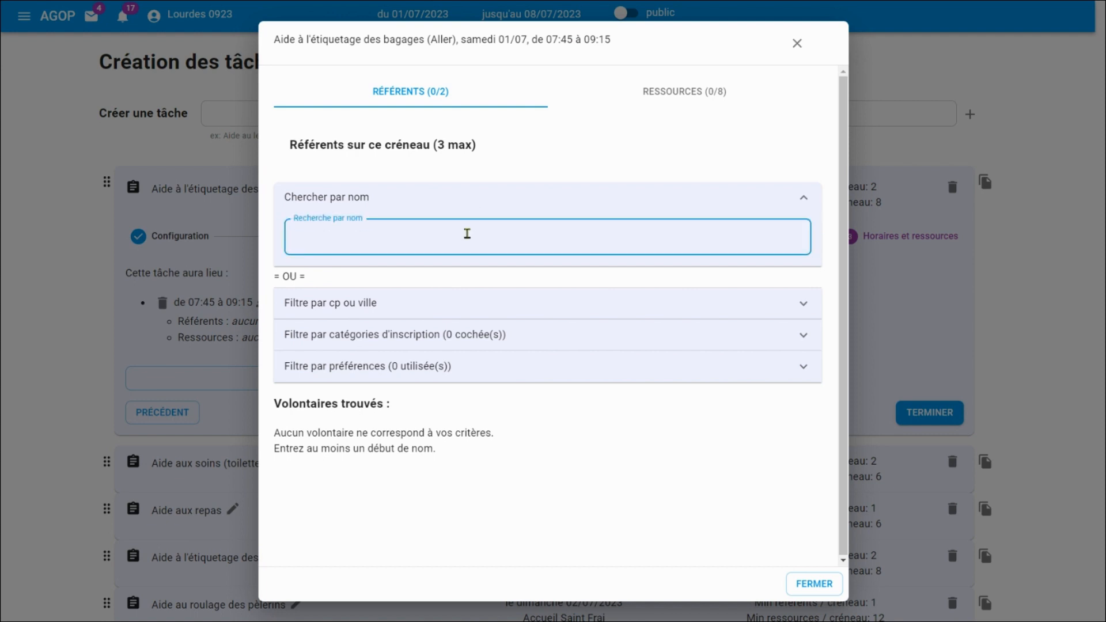
pyautogui.write('DUB')
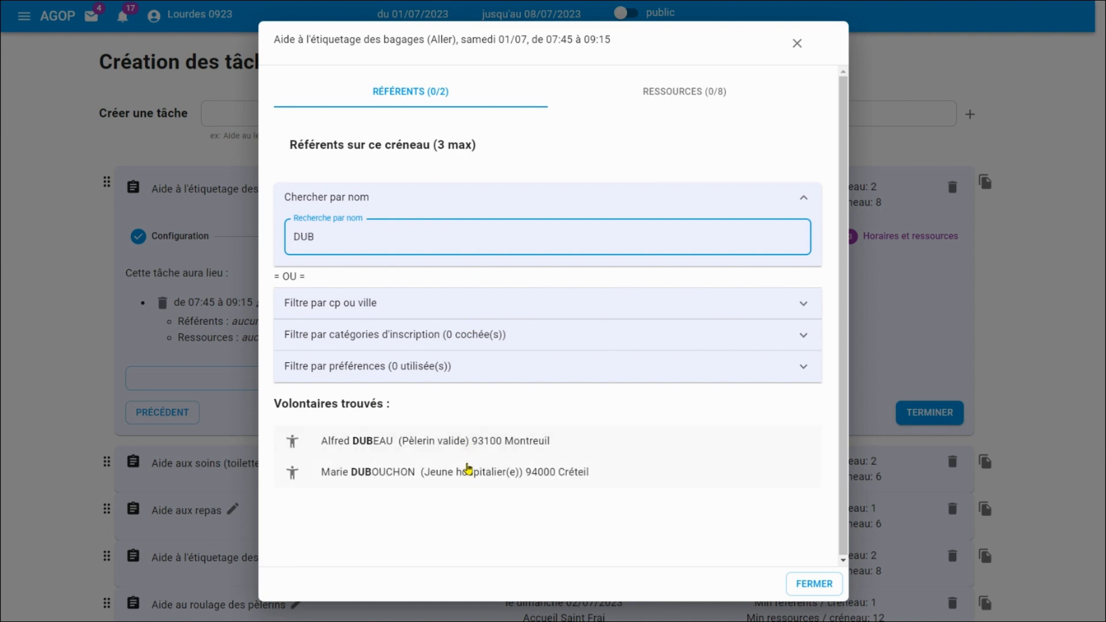
pyautogui.click(478, 448)
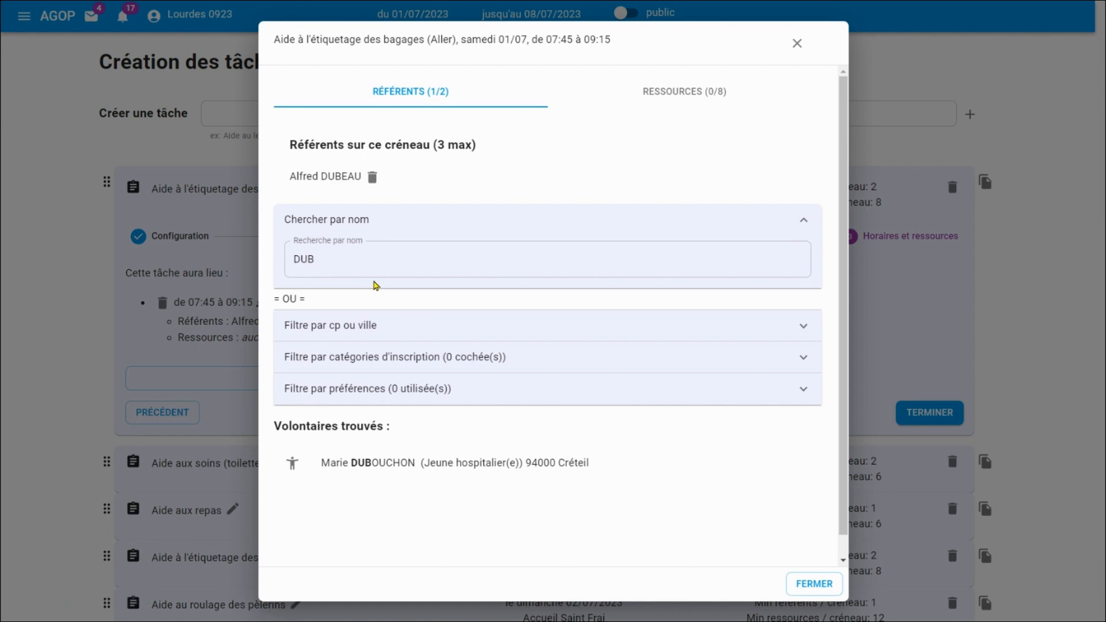
# Step: Search for another surname, assign the matching Pèlerin valide as the second referent, and clear the name search
pyautogui.moveTo(320, 258); pyautogui.dragTo(289, 257)
pyautogui.write('van')
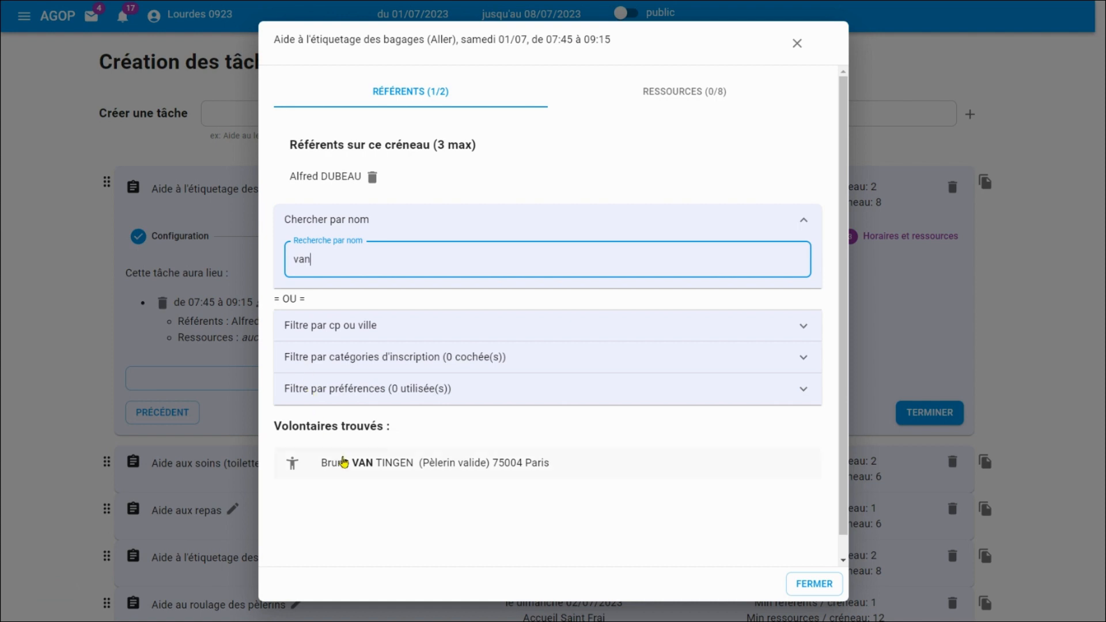
pyautogui.click(353, 464)
pyautogui.moveTo(314, 282); pyautogui.dragTo(282, 283)
pyautogui.press('BackSpace')
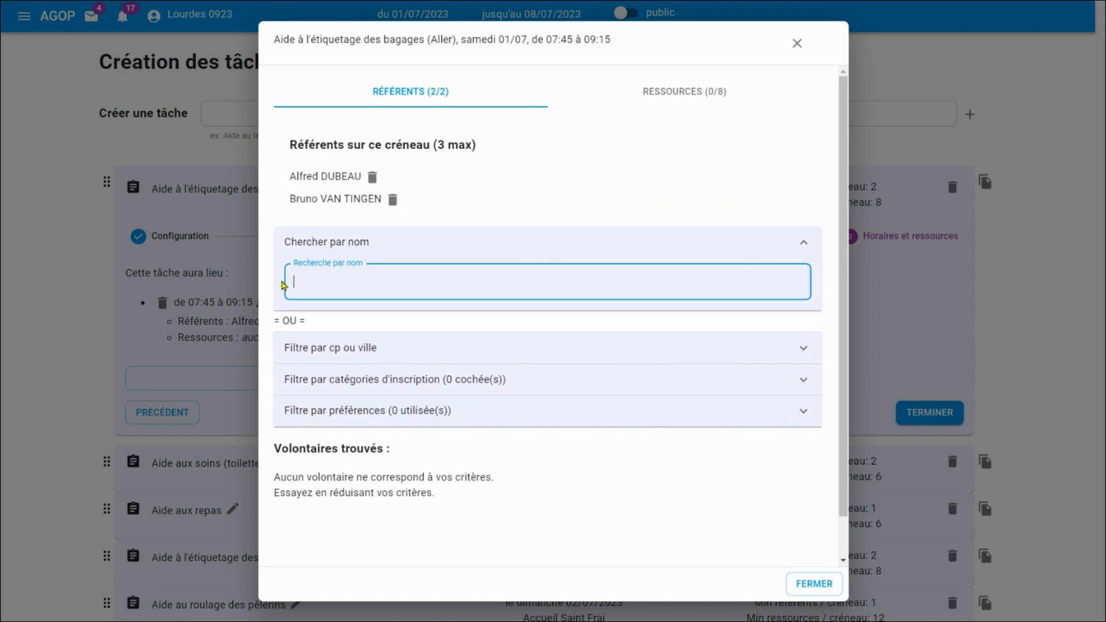
pyautogui.click(459, 172)
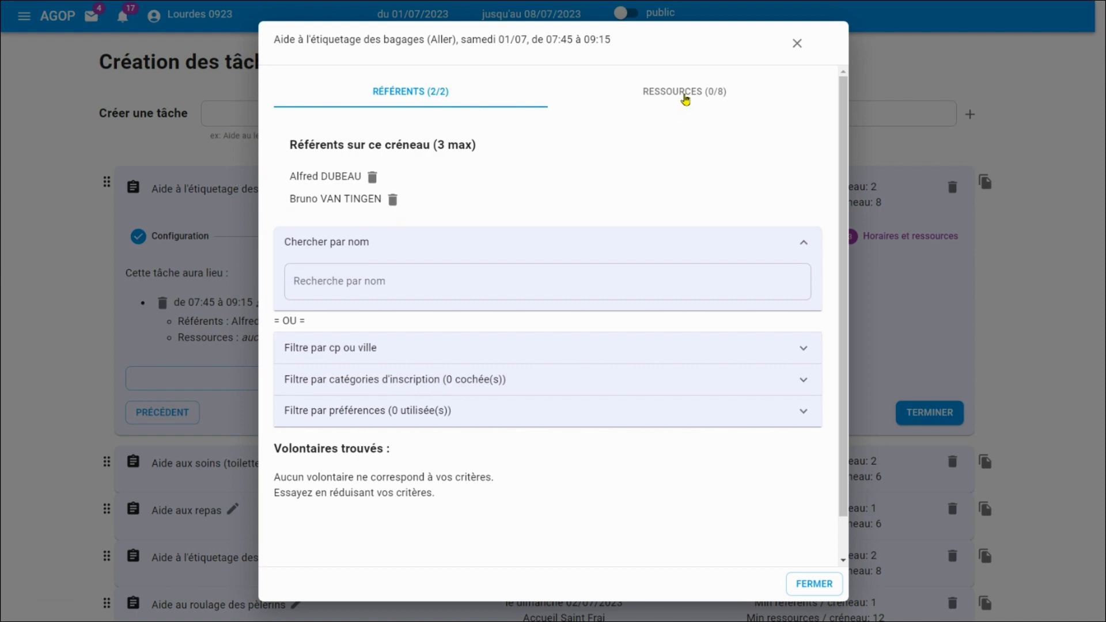
# Step: Filter the slot's resource volunteers by the registration categories Lycéen and Jeune adulte
pyautogui.click(686, 99)
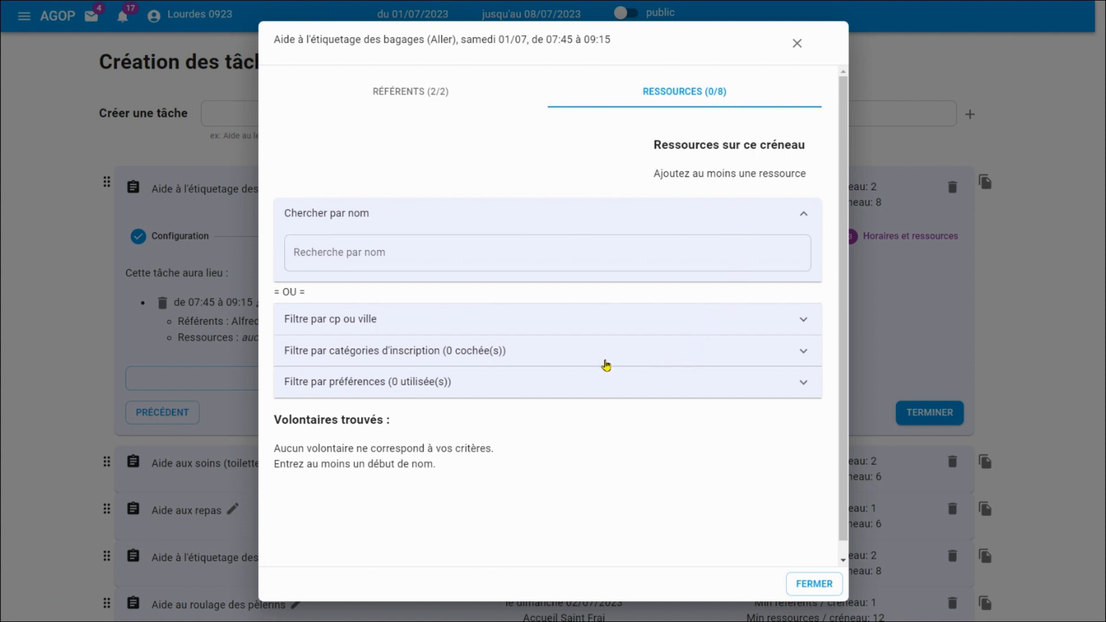
pyautogui.click(544, 359)
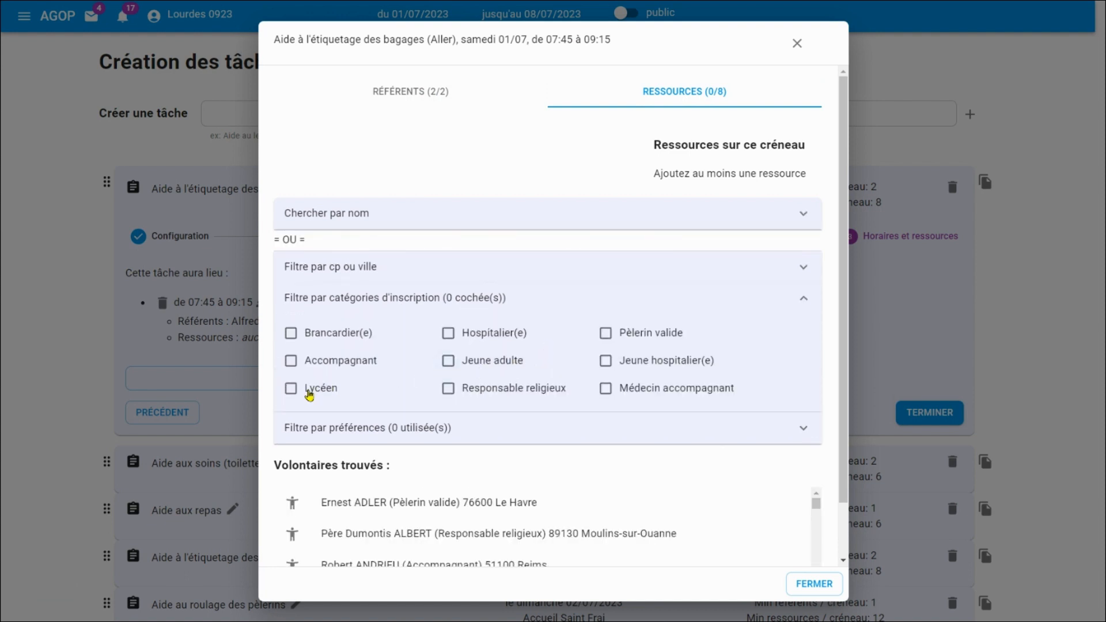
pyautogui.click(309, 394)
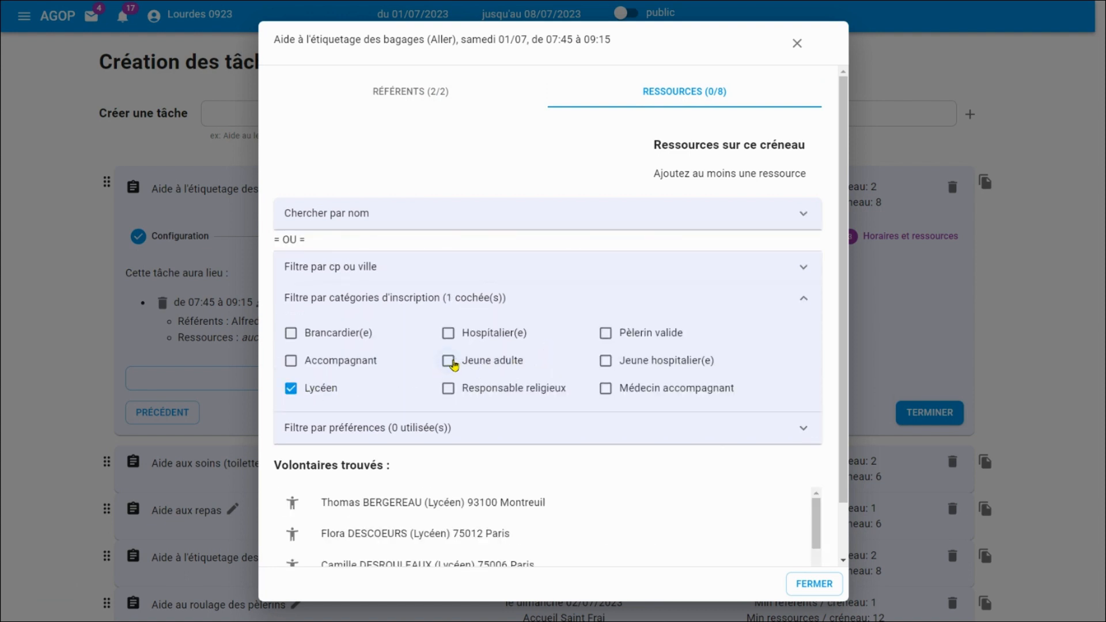
pyautogui.click(451, 363)
# Step: Assign eight filtered volunteers, six Lycéen and two Jeune adulte, as resources on the slot, and close the assignment and the task
pyautogui.click(451, 512)
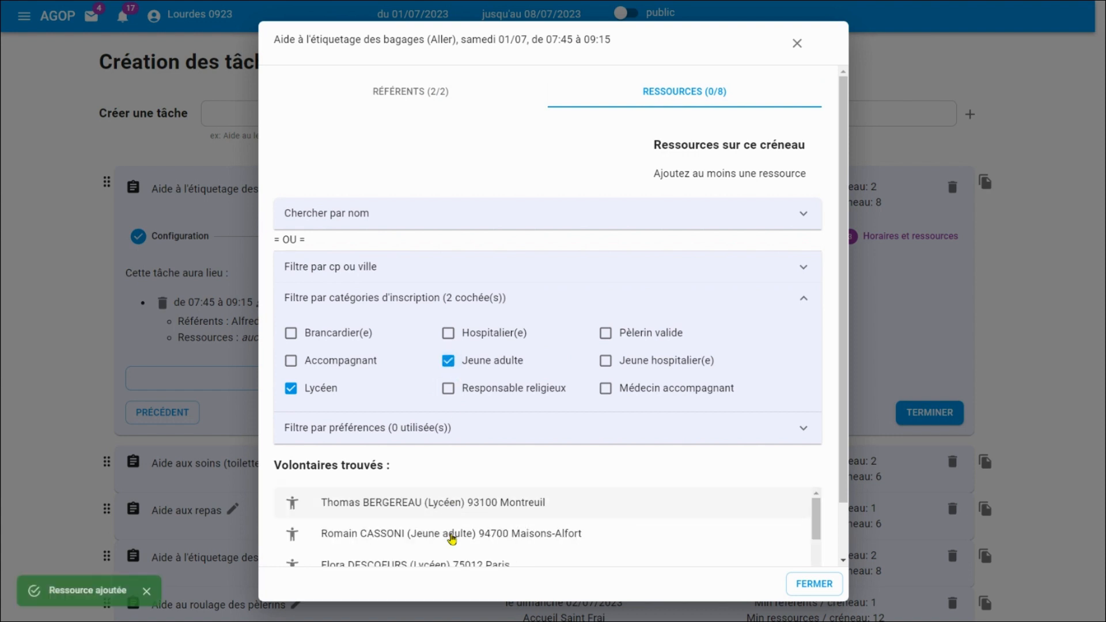
pyautogui.click(452, 541)
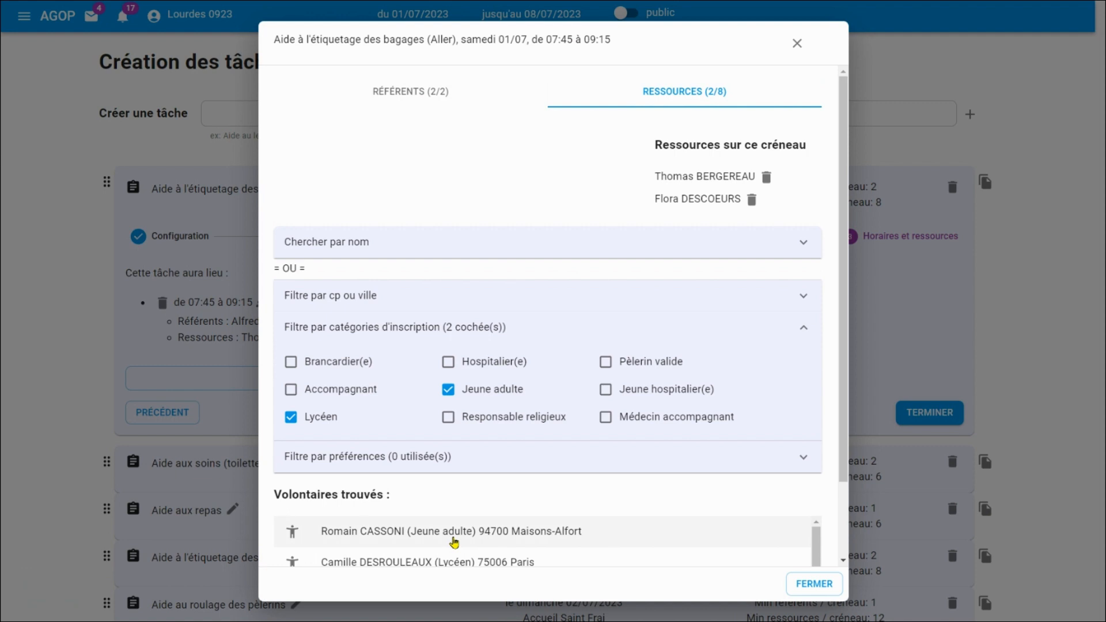
pyautogui.click(454, 543)
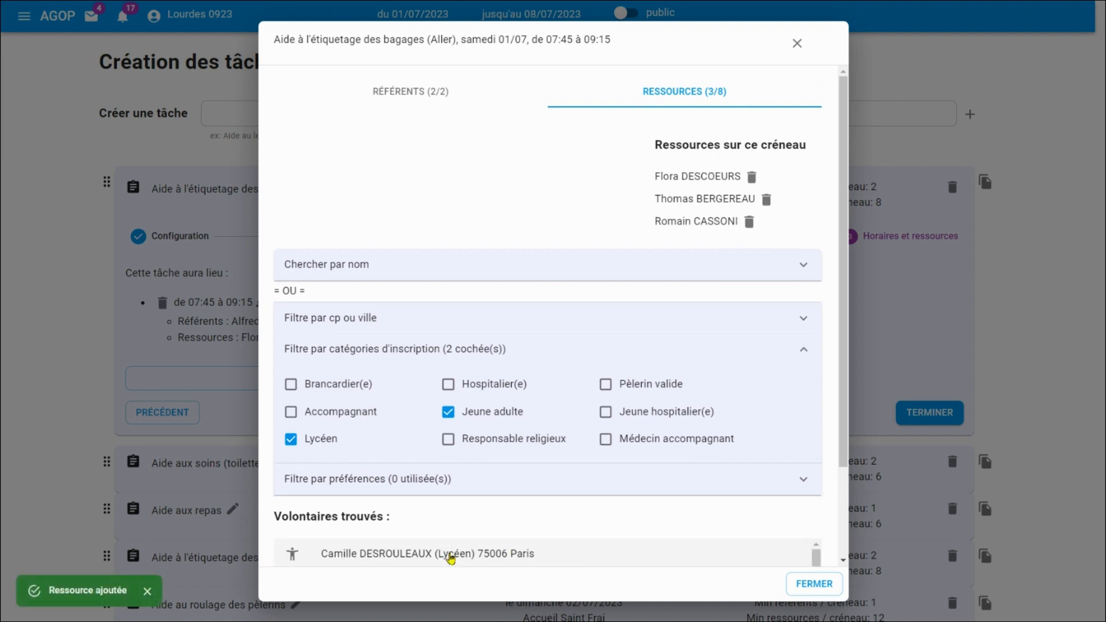
pyautogui.click(453, 554)
pyautogui.scroll(-2, 465, 547)
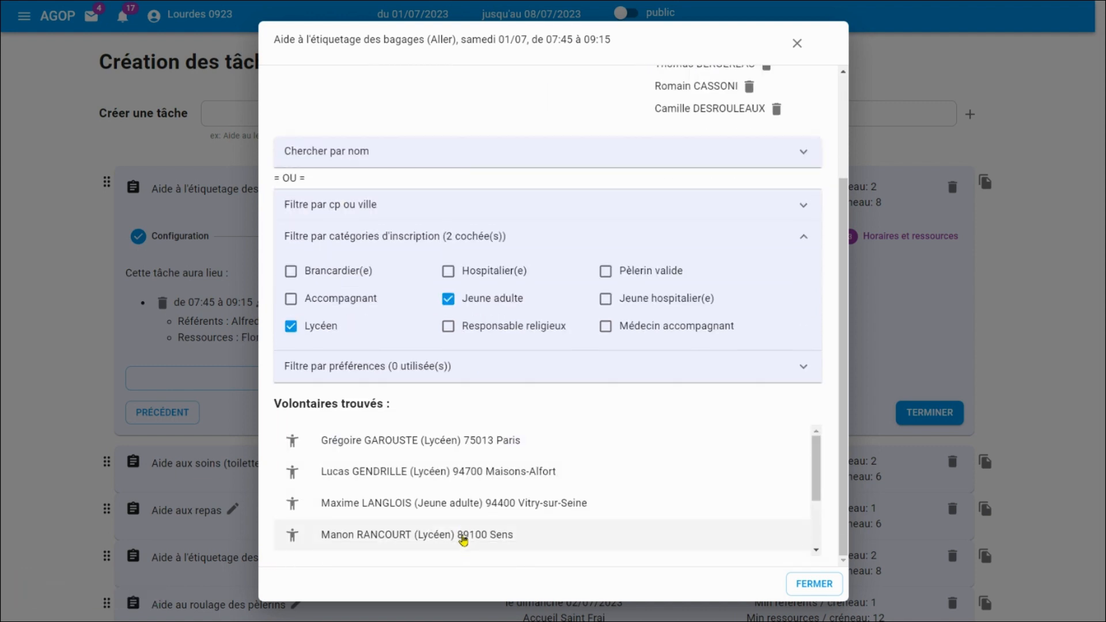
pyautogui.click(463, 539)
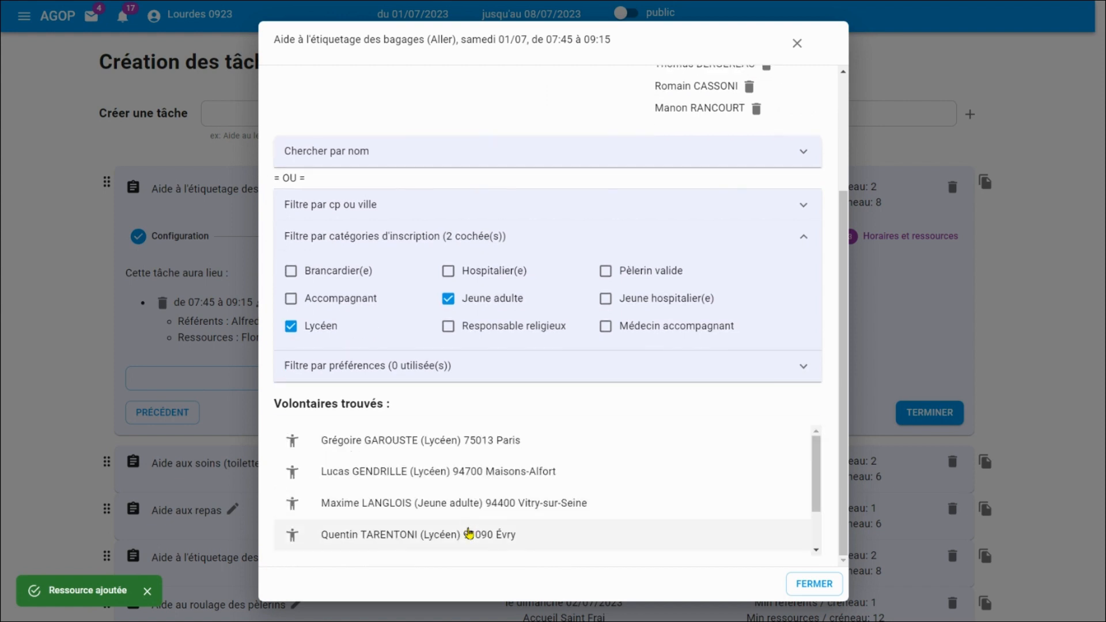
pyautogui.click(477, 533)
pyautogui.scroll(-2, 477, 531)
pyautogui.click(482, 516)
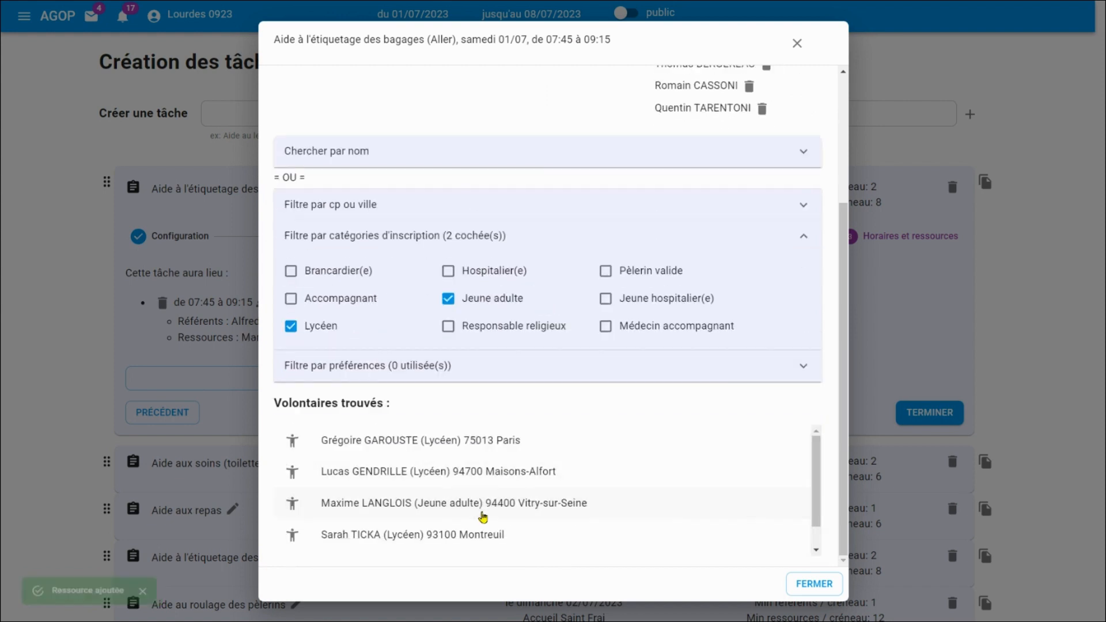
pyautogui.scroll(3, 560, 419)
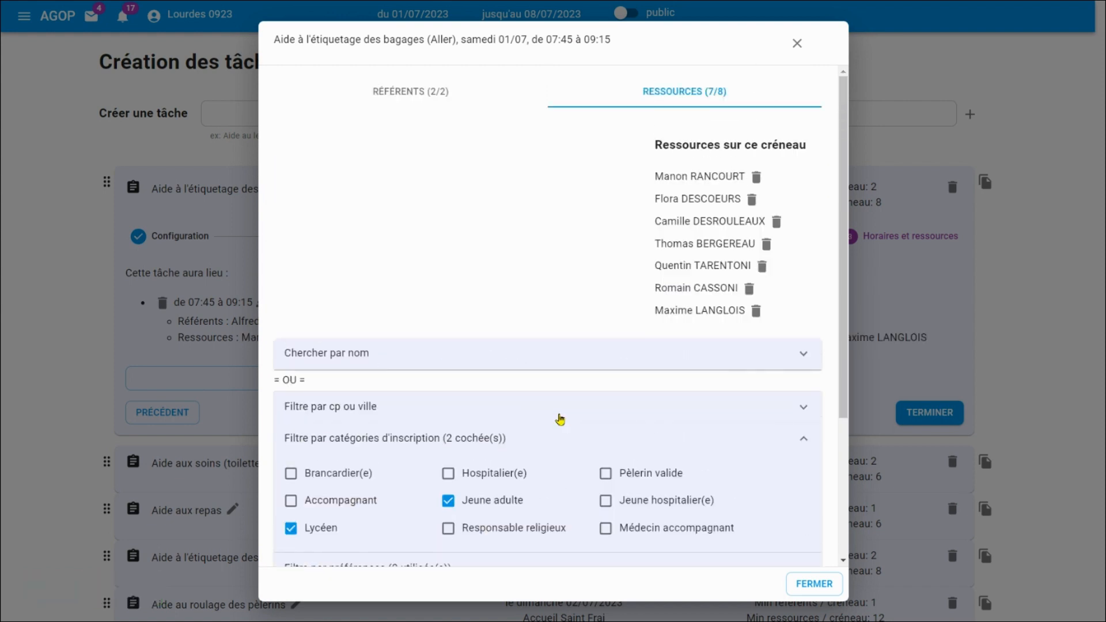
pyautogui.scroll(-3, 560, 419)
pyautogui.click(488, 451)
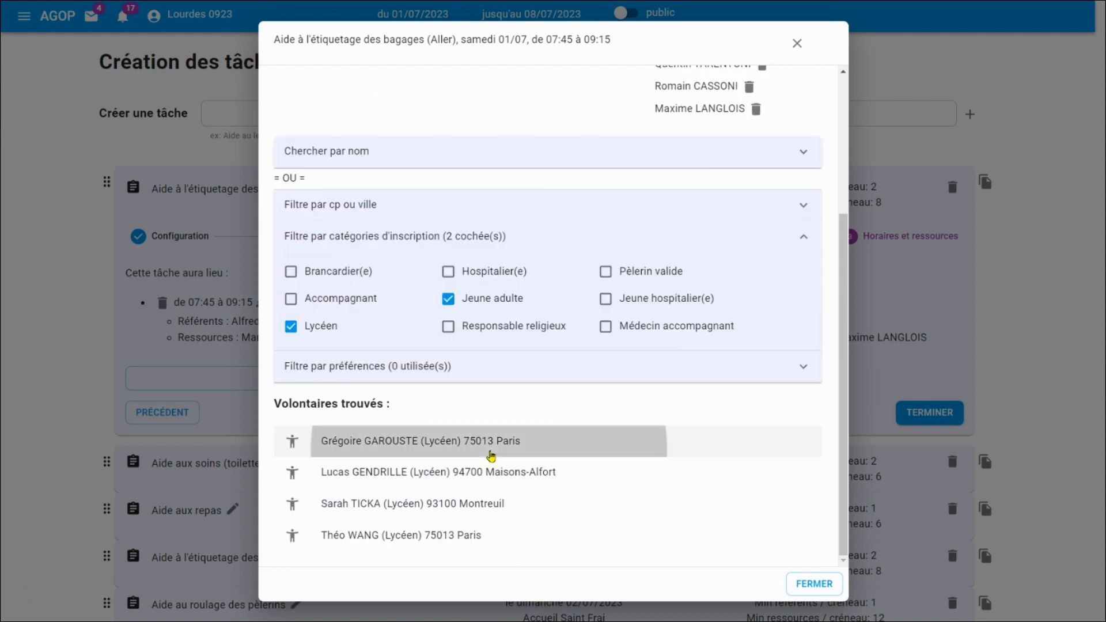
pyautogui.scroll(3, 547, 475)
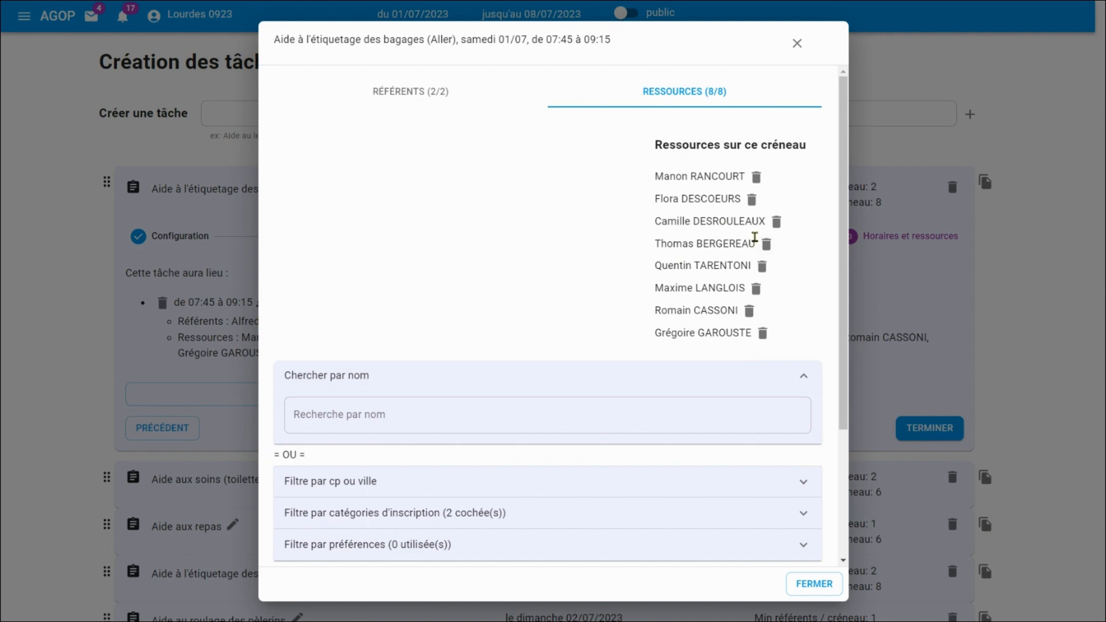
pyautogui.click(796, 43)
pyautogui.click(661, 187)
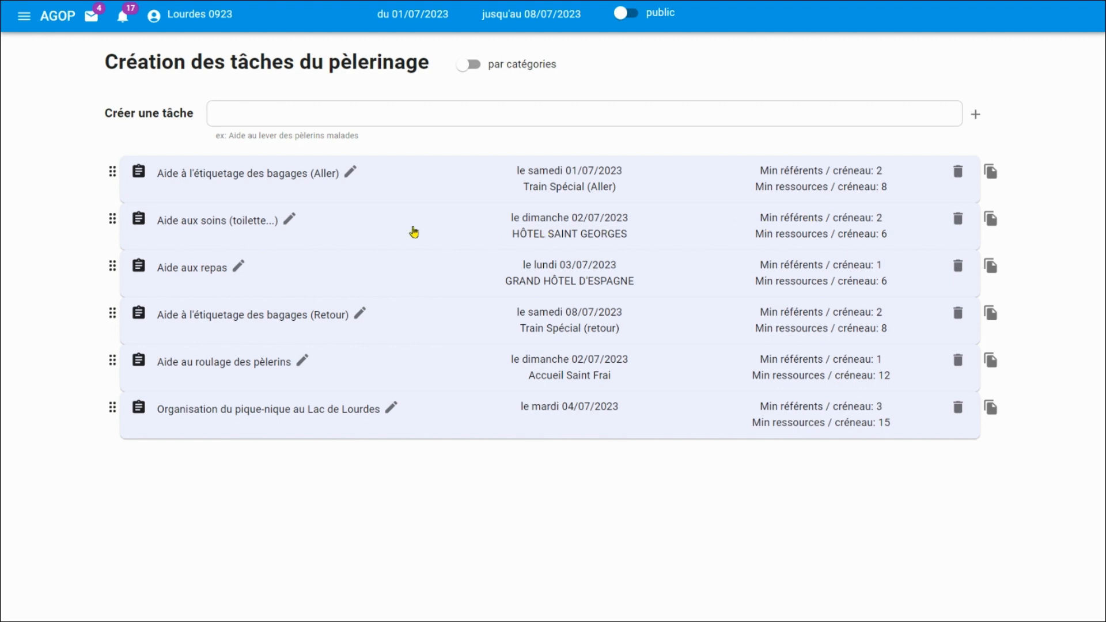
# Step: For the 08:00 to 09:00 slot of "Aide aux soins (toilette...)", filter referents by Médecin accompagnant and assign the first listed doctor
pyautogui.click(415, 232)
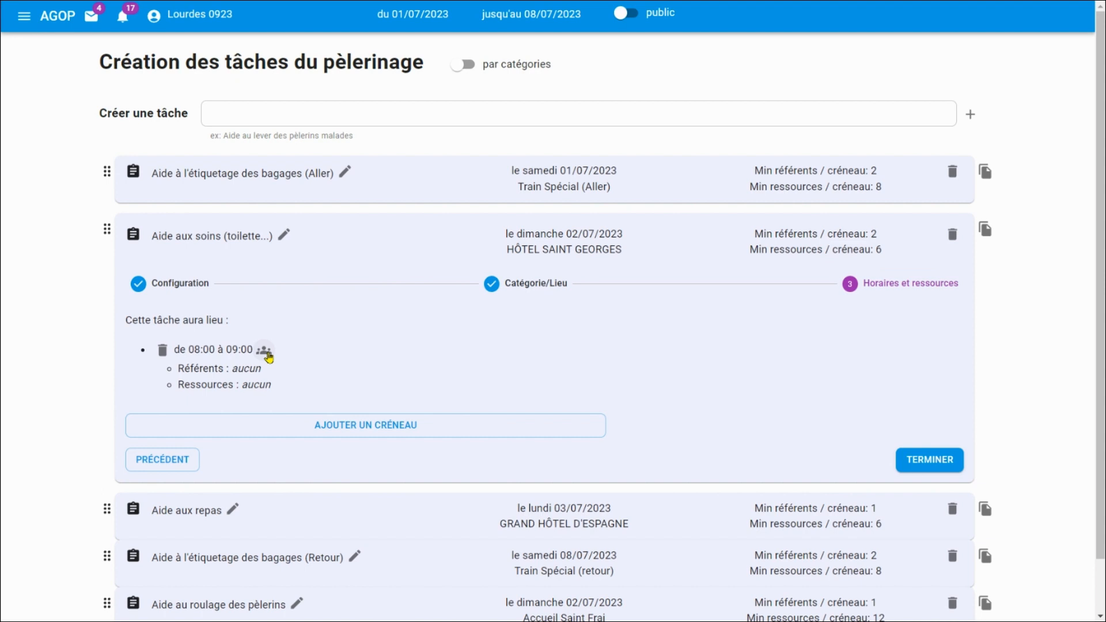
pyautogui.click(265, 352)
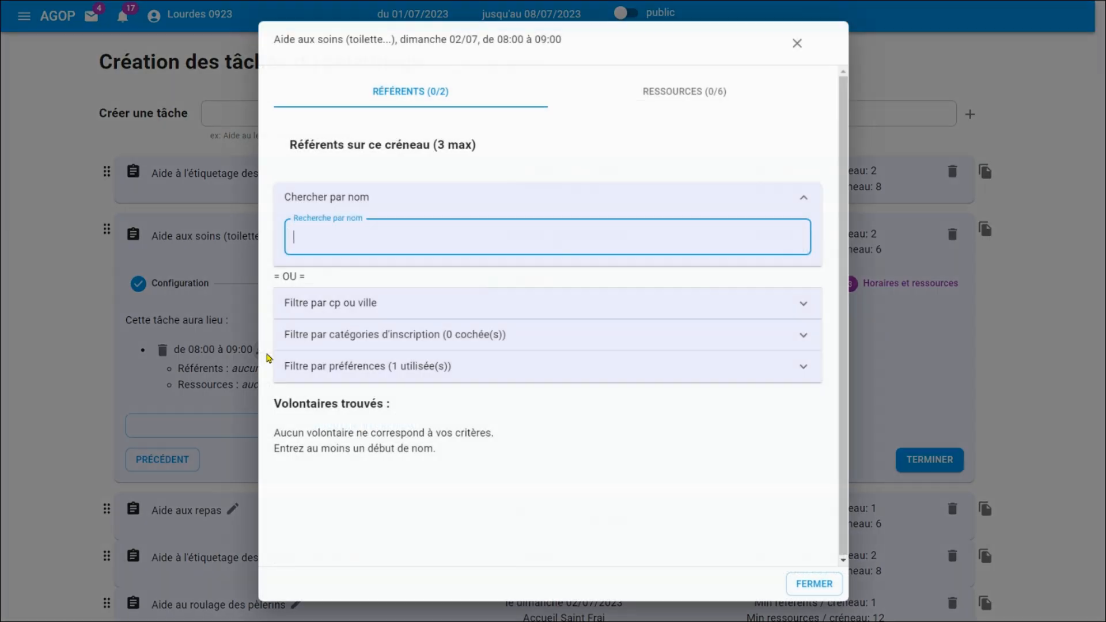
pyautogui.click(685, 92)
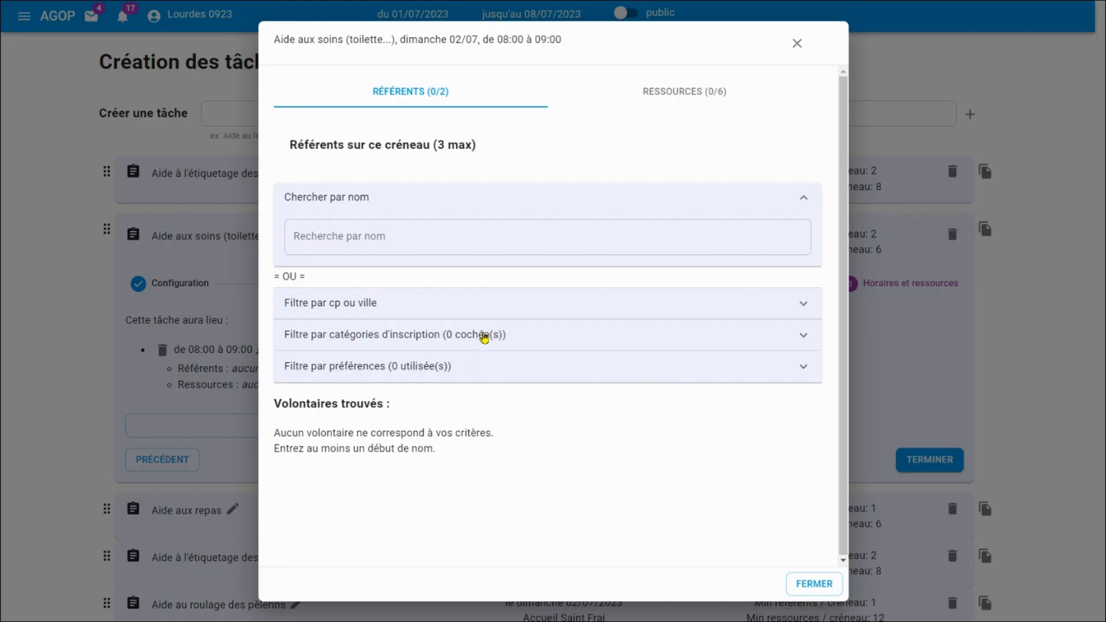
pyautogui.click(484, 334)
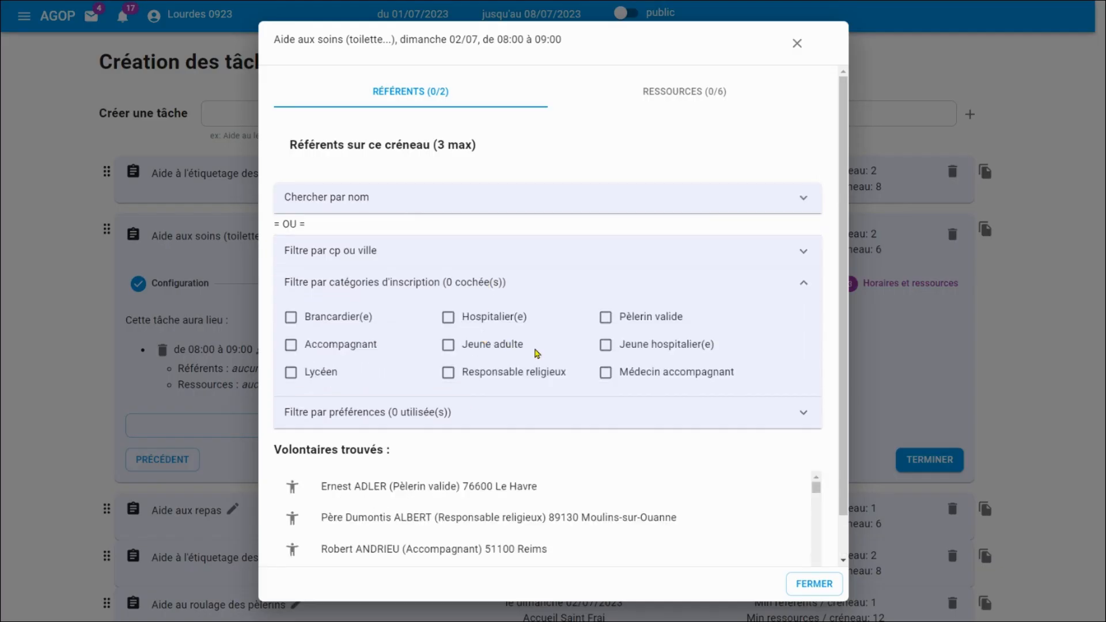
pyautogui.click(605, 372)
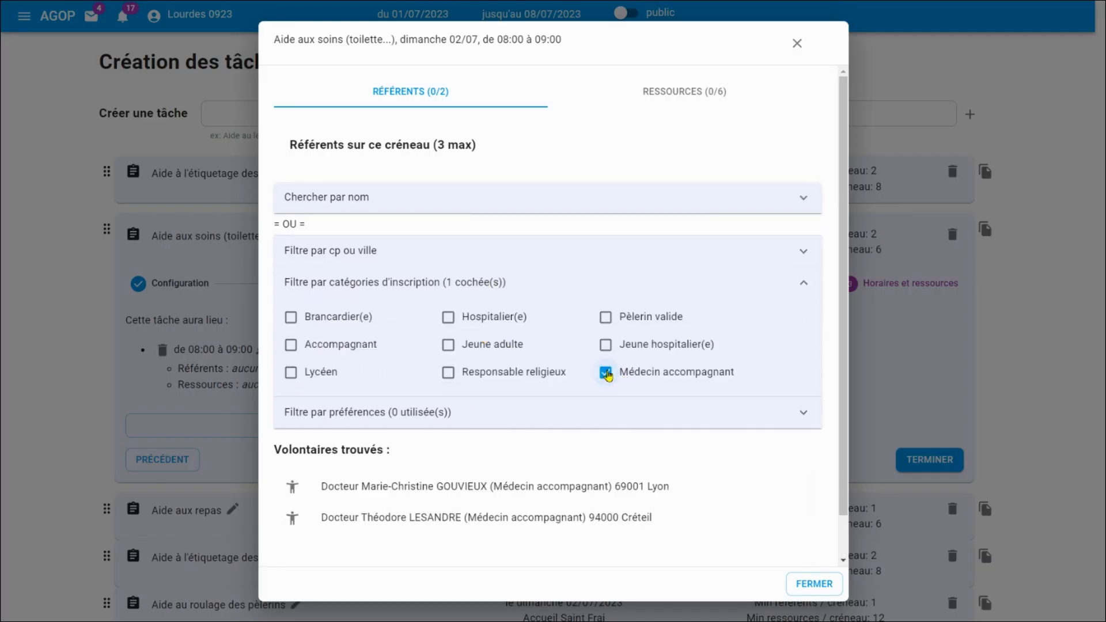
pyautogui.click(478, 485)
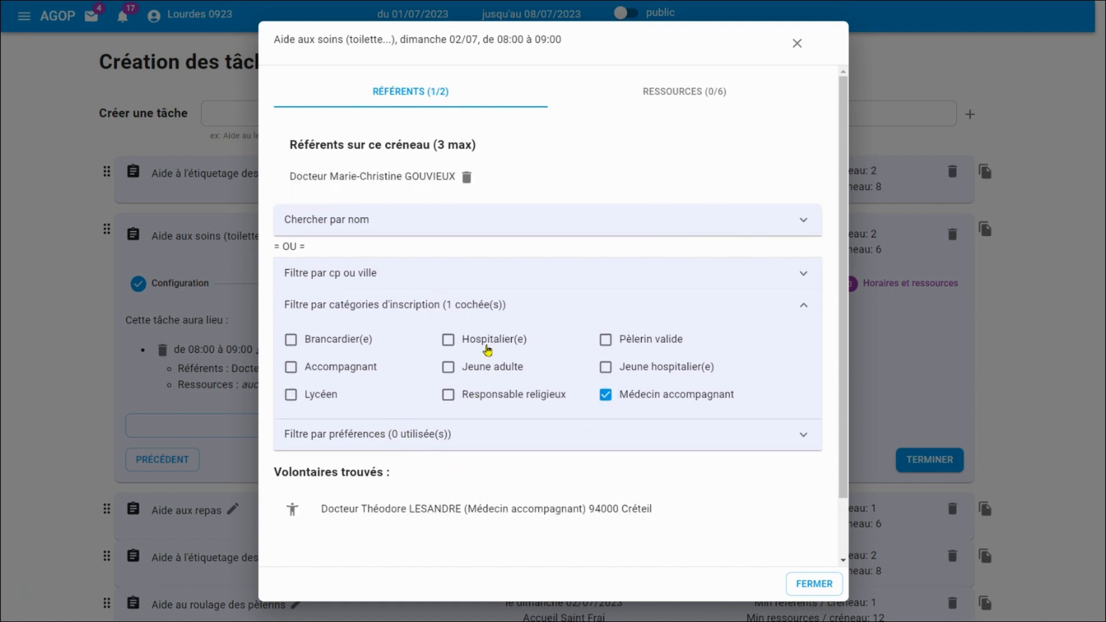
# Step: Add Hospitalier(e) to the category filter, assign the listed Hospitalier(e) from Lyon as the second referent, and return to the name search
pyautogui.click(487, 349)
pyautogui.scroll(-1, 562, 478)
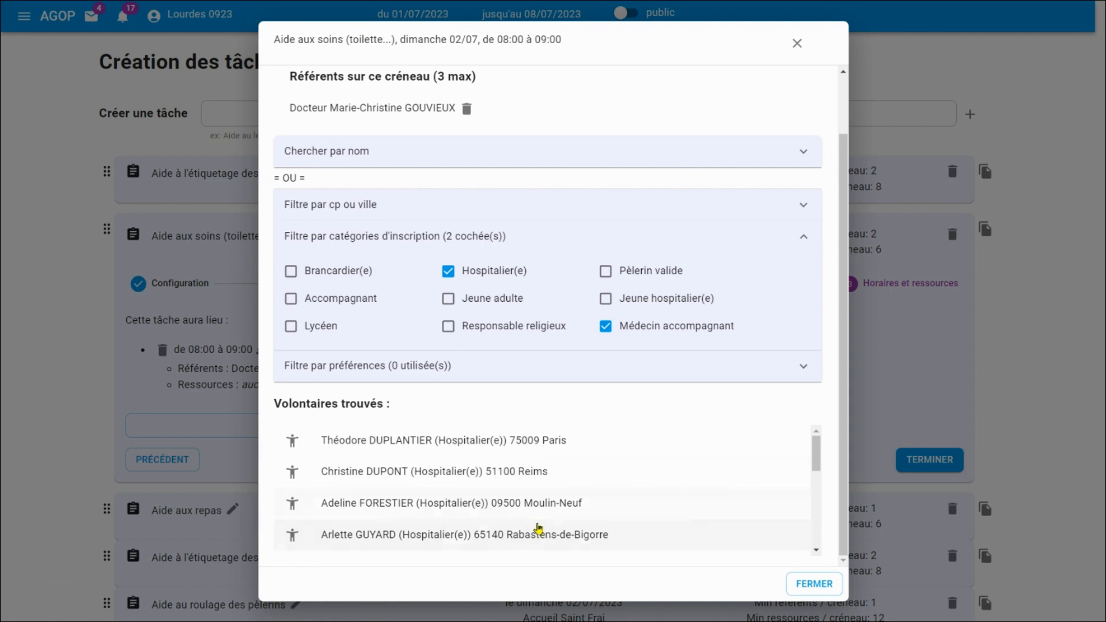
pyautogui.scroll(-3, 540, 527)
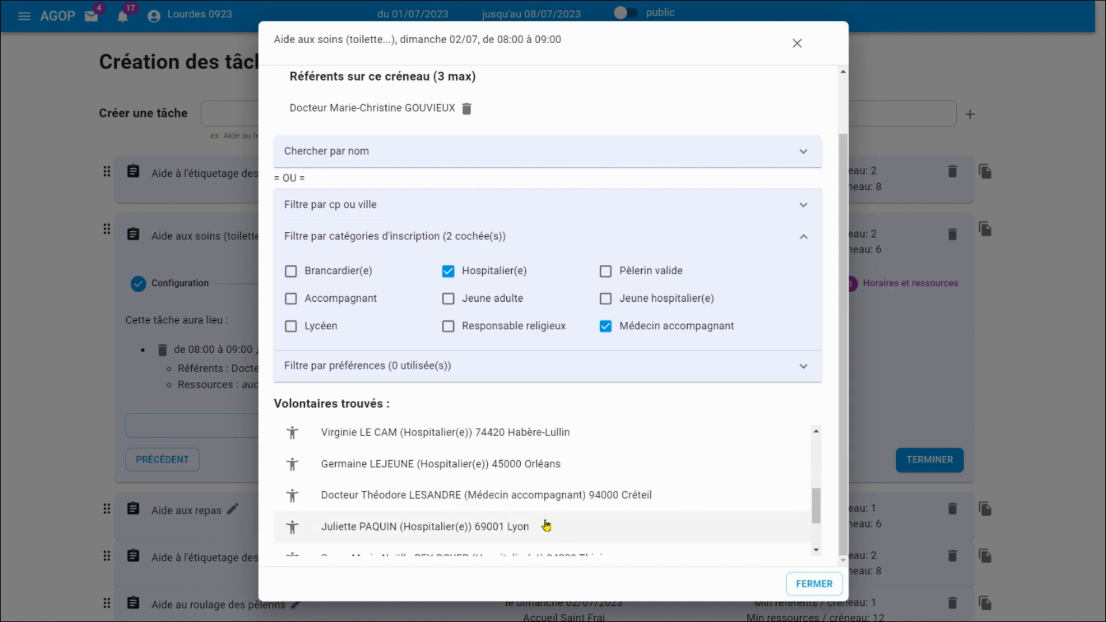
pyautogui.click(545, 526)
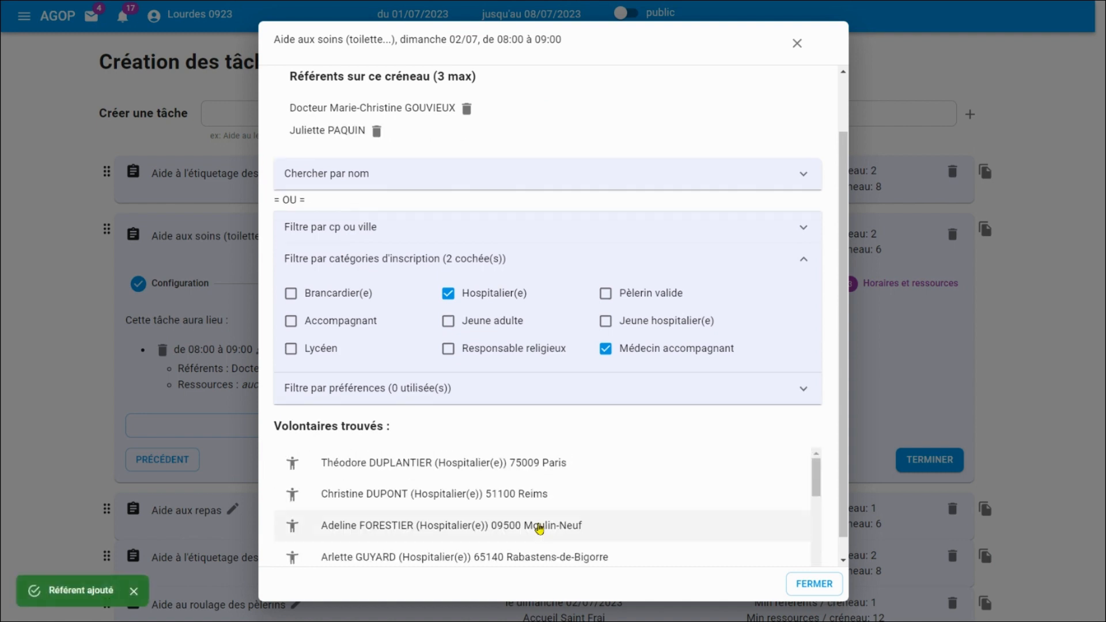
pyautogui.click(528, 176)
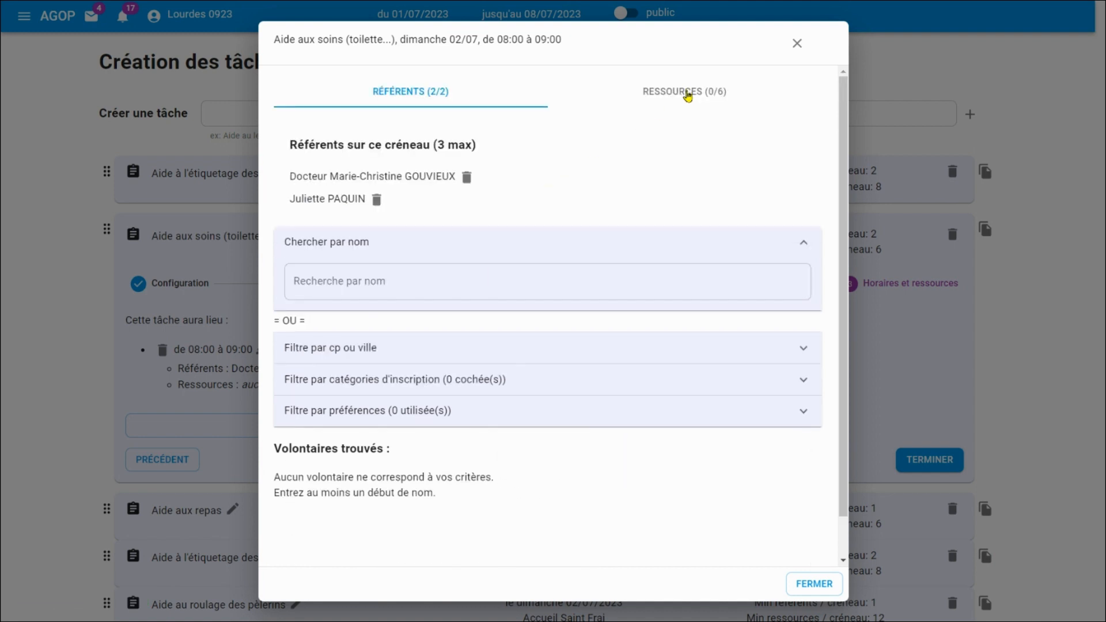
# Step: Filter the slot's resource volunteers by the preference "aider aux soins"
pyautogui.click(688, 96)
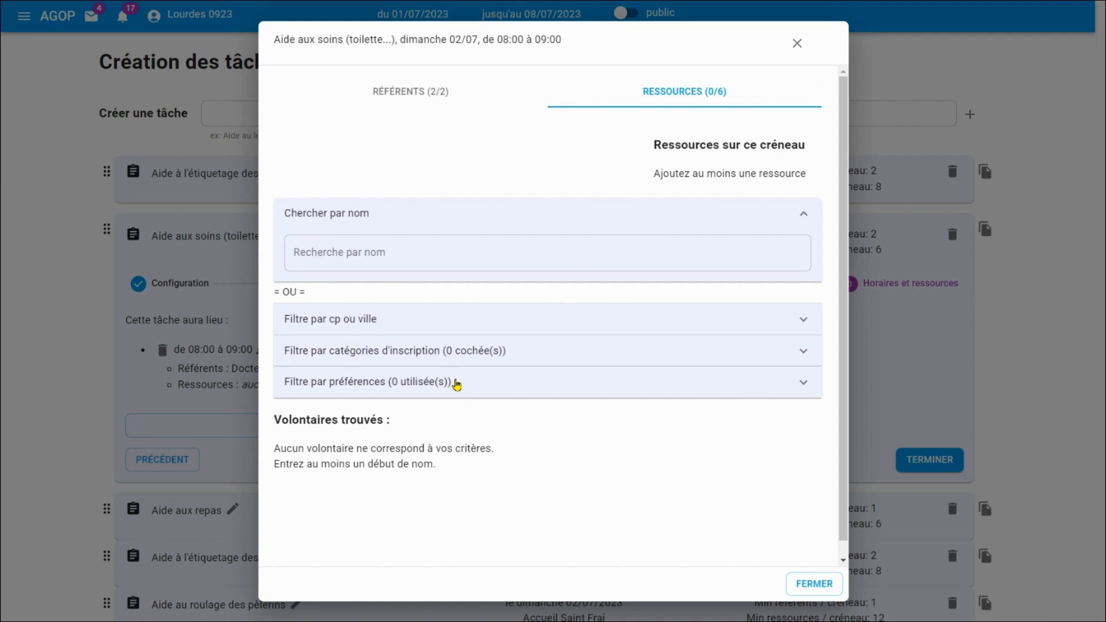
pyautogui.click(455, 382)
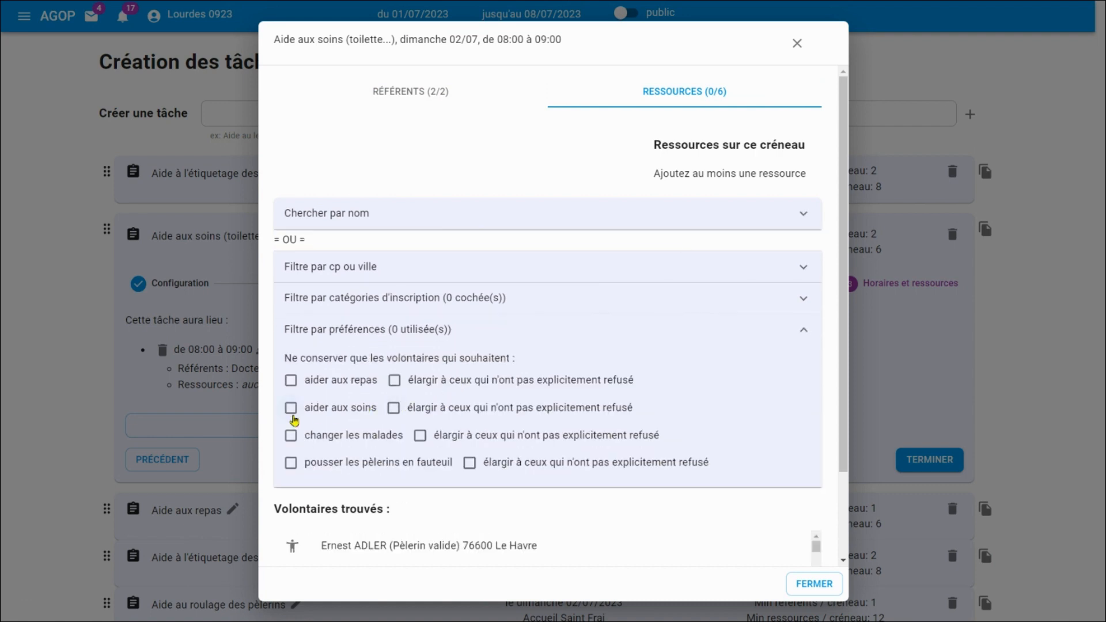
pyautogui.click(294, 415)
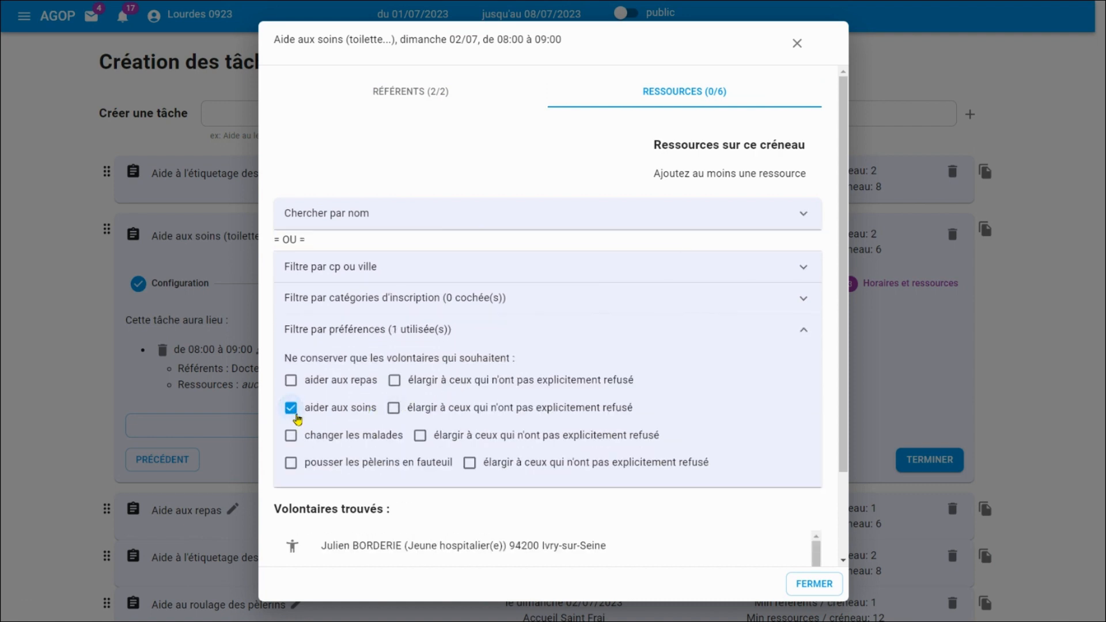
# Step: Assign six filtered volunteers as resources on the slot: three Hospitalier(e), two Jeune hospitalier(e) and one Responsable religieux
pyautogui.scroll(-5, 476, 512)
pyautogui.click(476, 512)
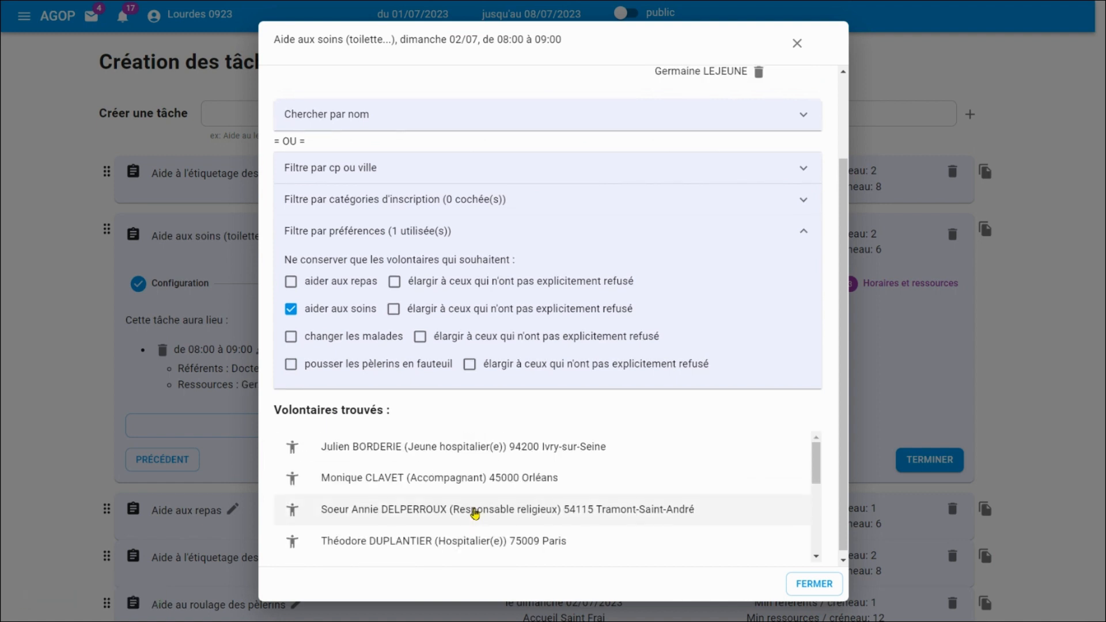
pyautogui.click(474, 513)
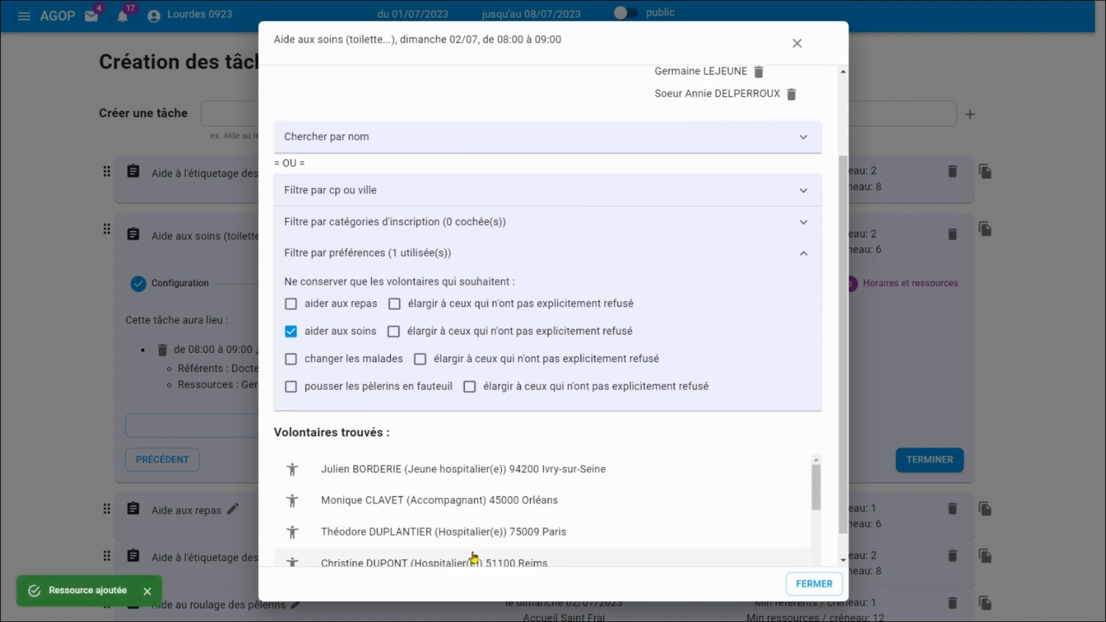
pyautogui.click(473, 555)
pyautogui.scroll(-3, 504, 510)
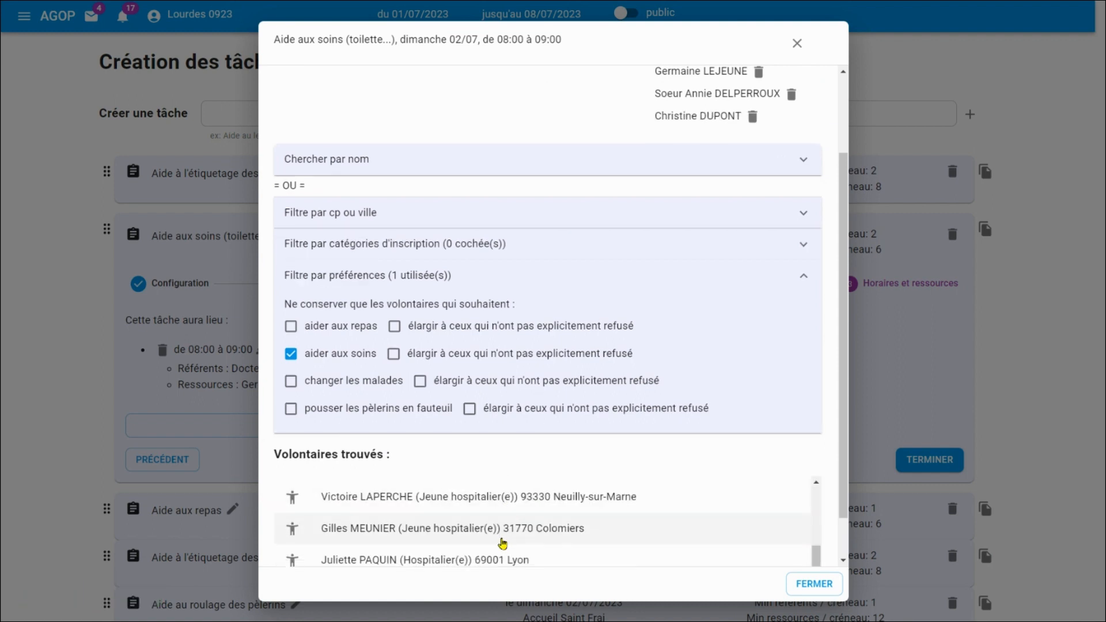
pyautogui.click(503, 536)
pyautogui.scroll(-2, 504, 543)
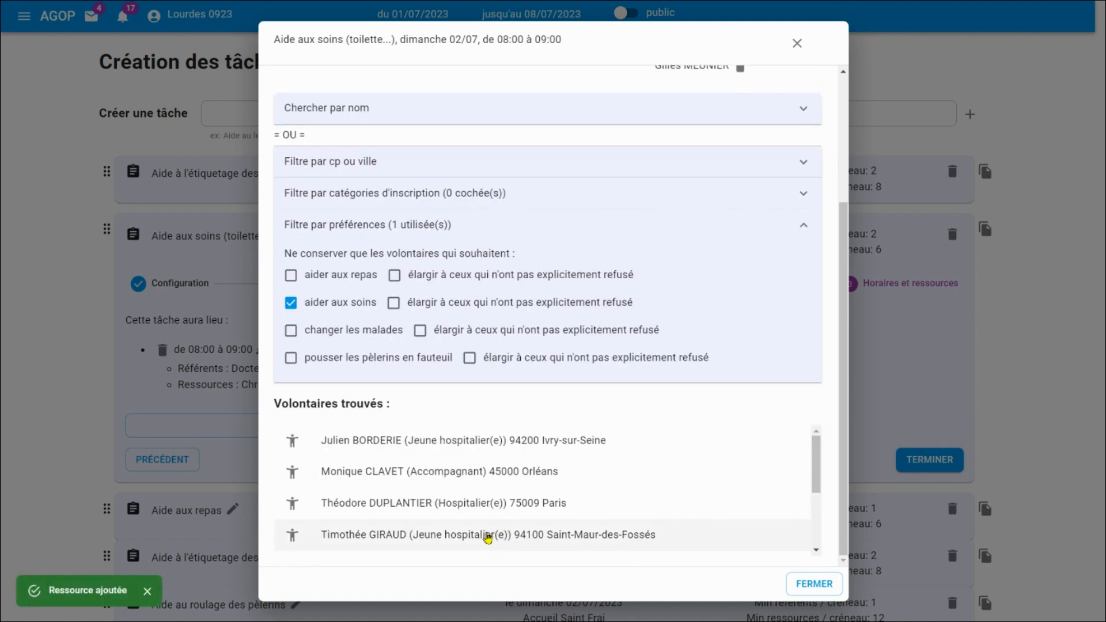
pyautogui.click(469, 509)
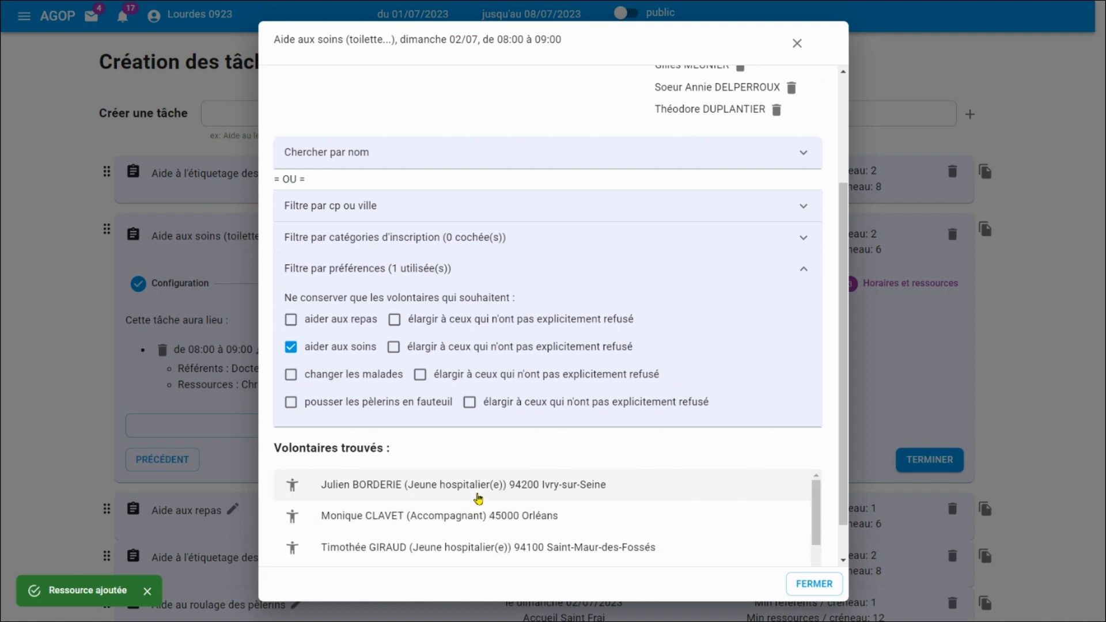
pyautogui.click(478, 499)
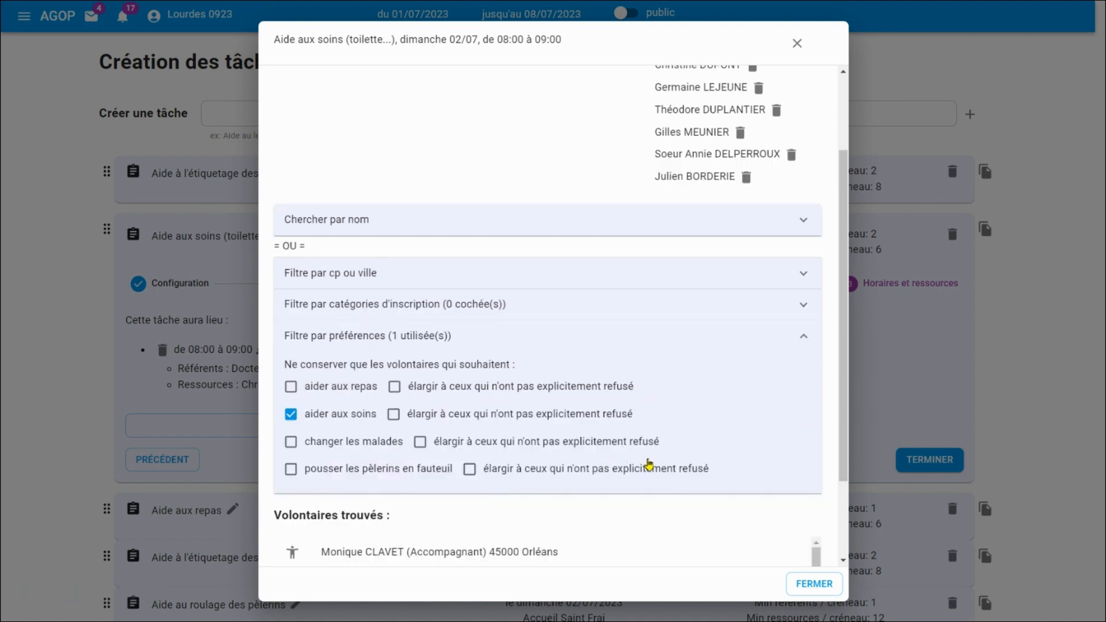
# Step: Close the slot's volunteer assignment and collapse the "Aide aux soins (toilette...)" task
pyautogui.scroll(2, 757, 433)
pyautogui.click(798, 447)
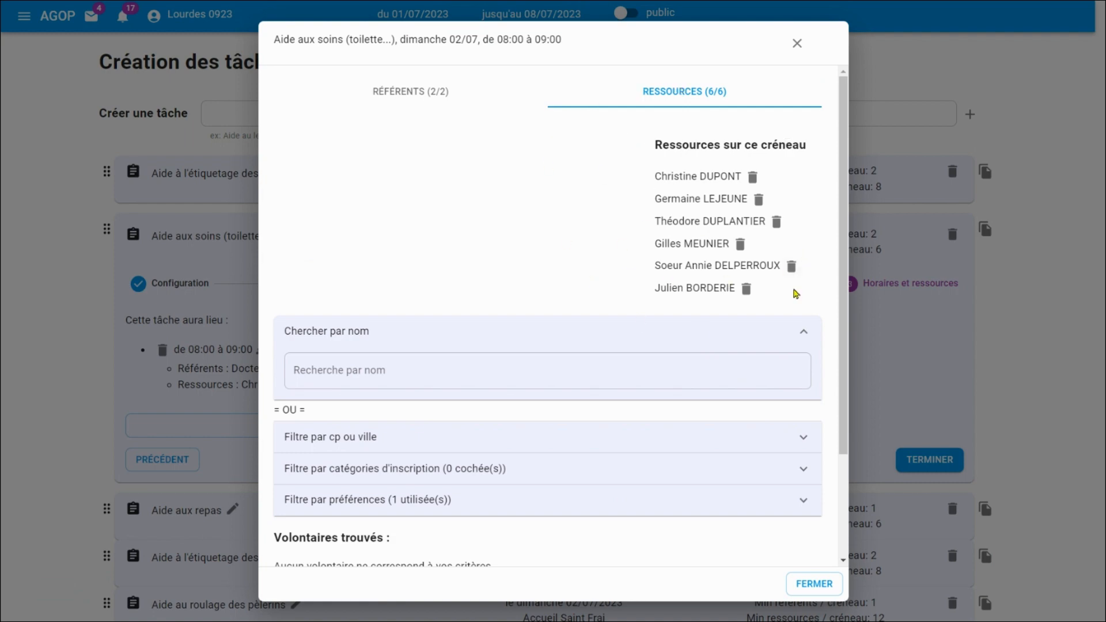
pyautogui.click(796, 43)
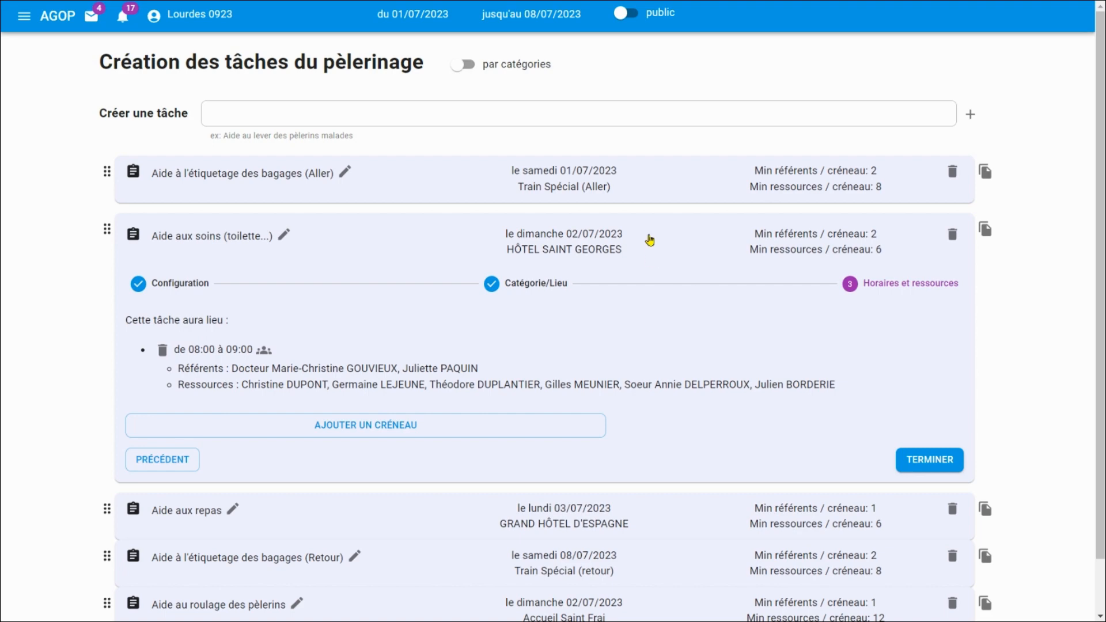
pyautogui.click(649, 240)
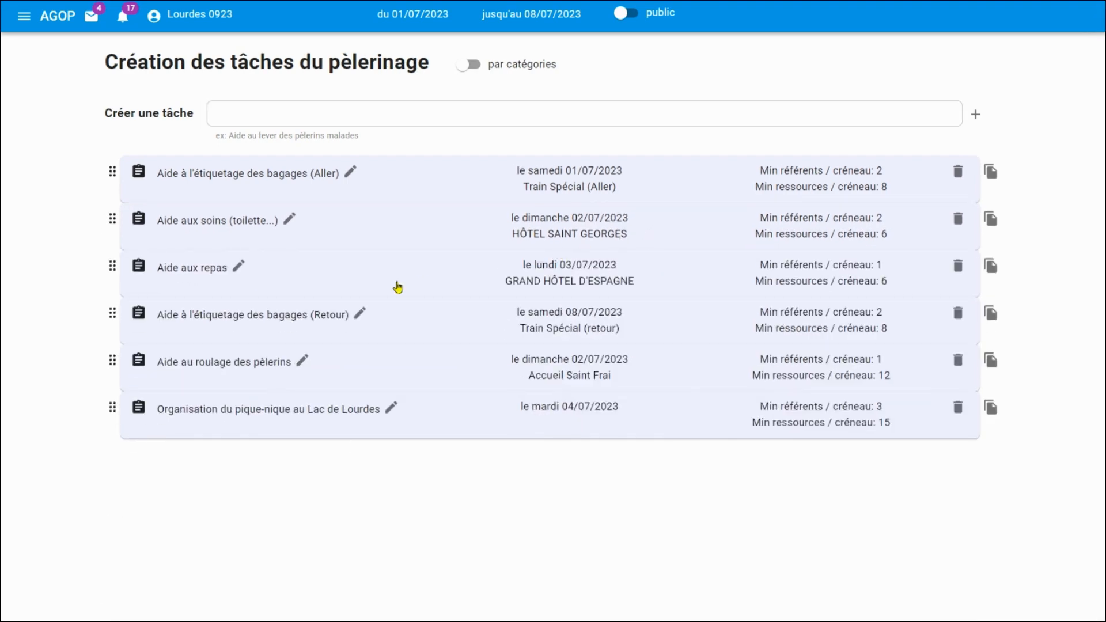
# Step: Examine the time slots and assigned volunteers of the remaining tasks, from "Aide aux repas" to "Organisation du pique-nique au Lac de Lourdes", collapsing each one
pyautogui.click(412, 279)
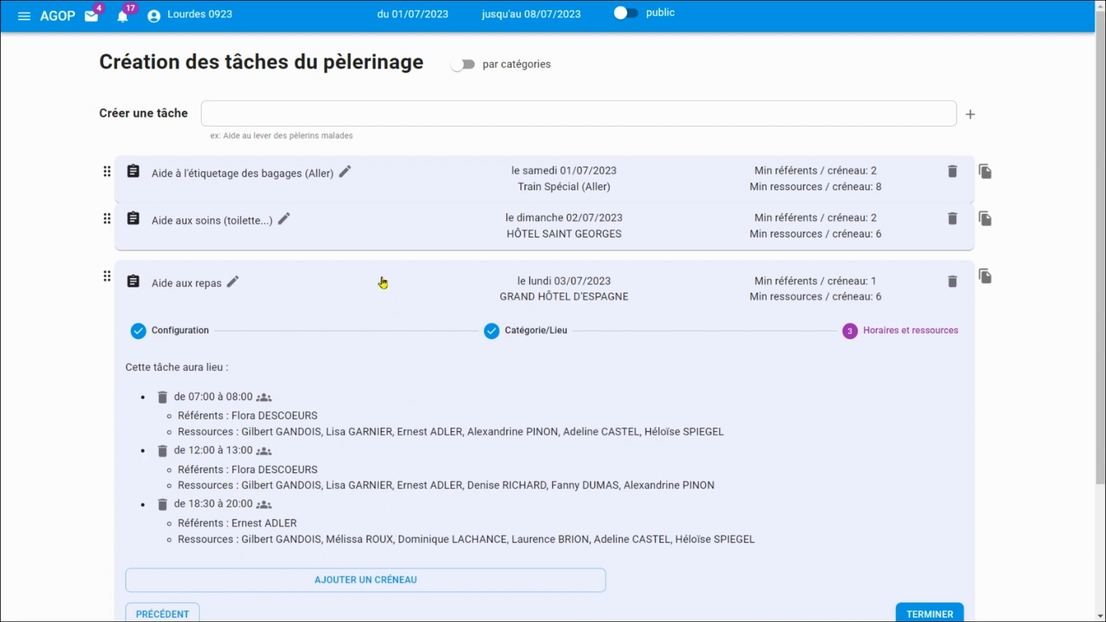
pyautogui.click(383, 282)
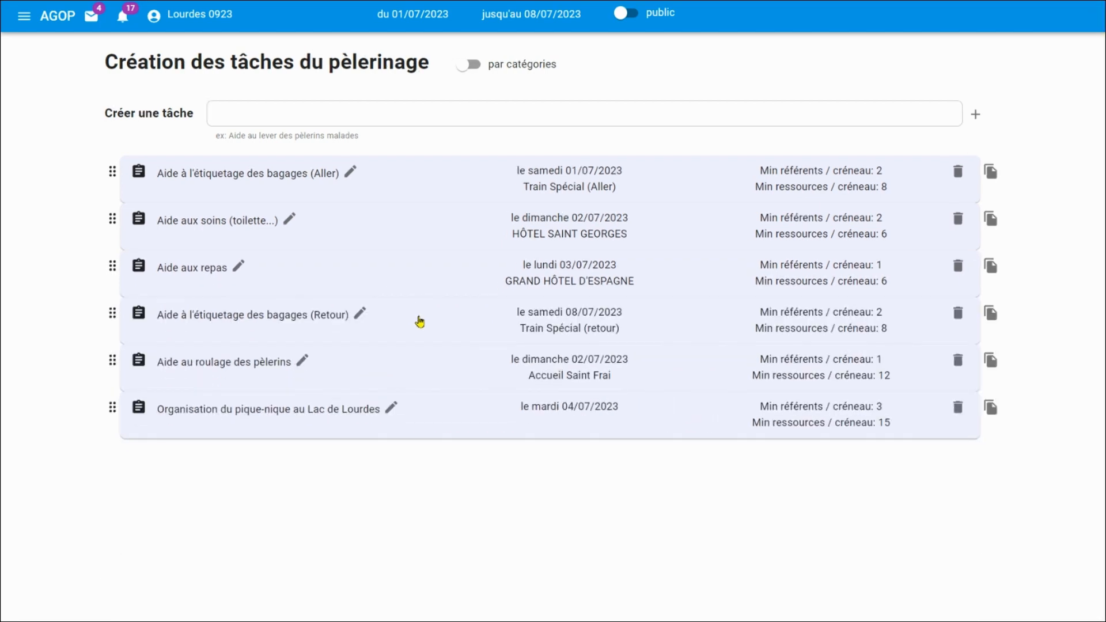
pyautogui.click(418, 321)
pyautogui.click(427, 329)
pyautogui.click(427, 366)
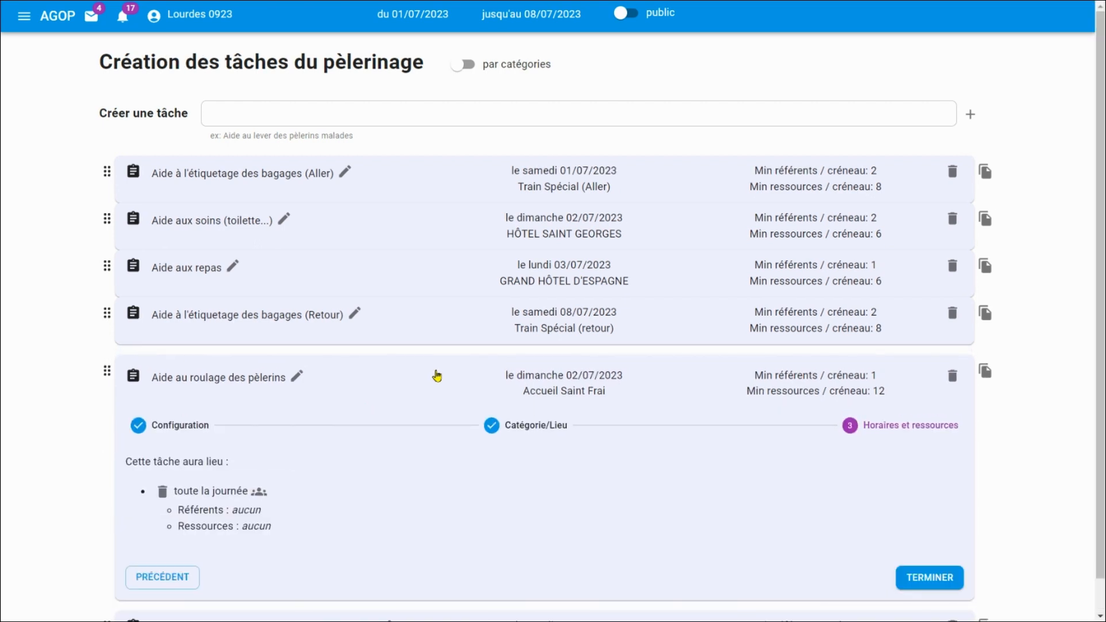
pyautogui.click(436, 375)
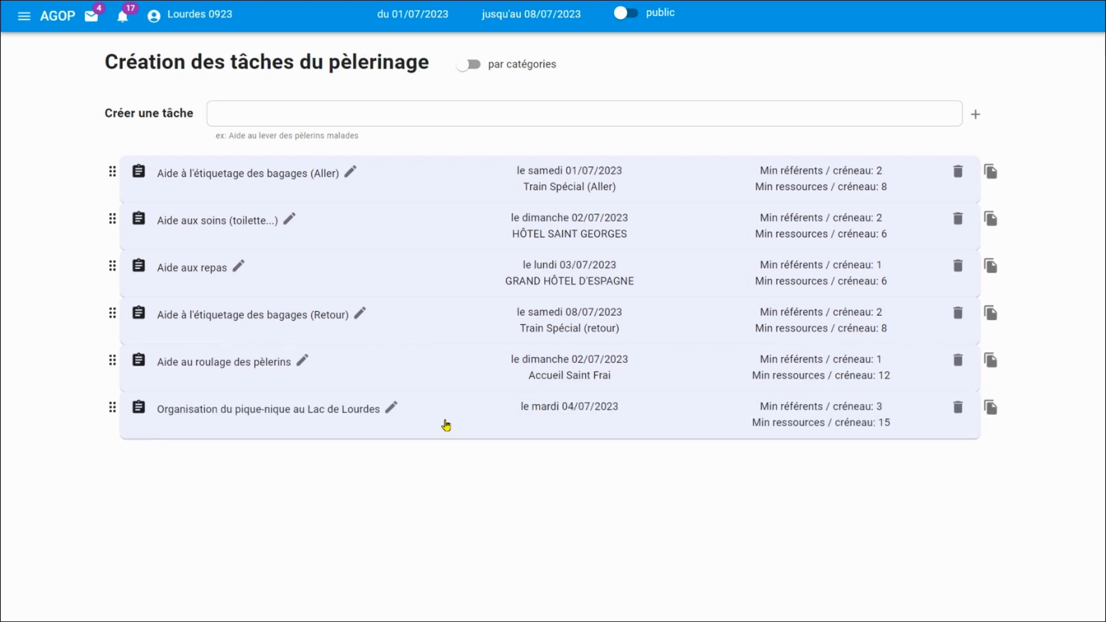
pyautogui.click(446, 424)
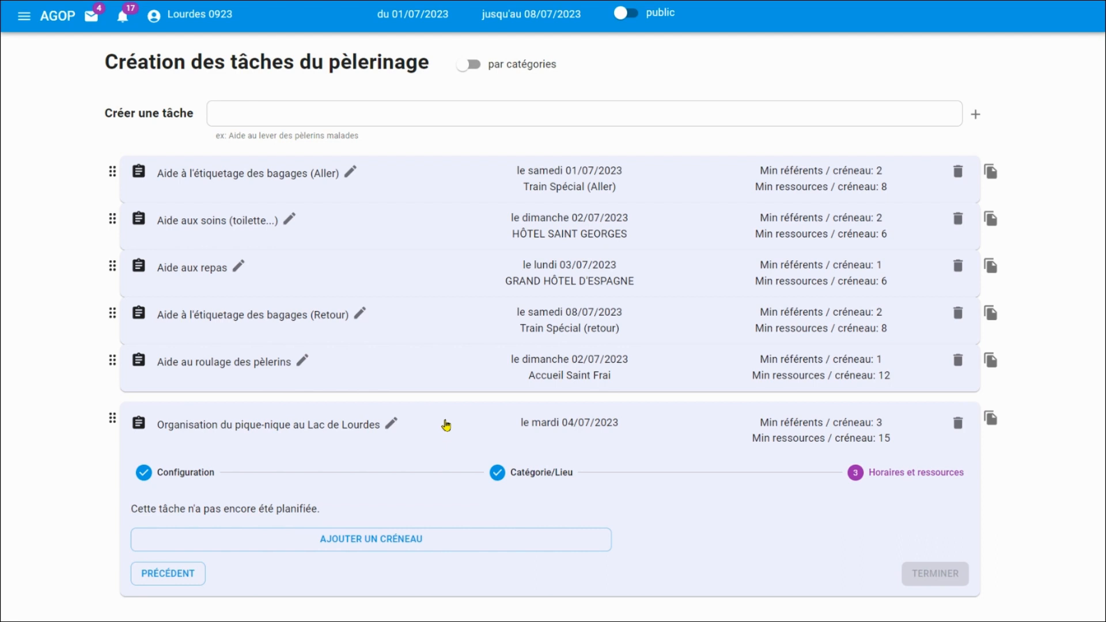
pyautogui.click(446, 424)
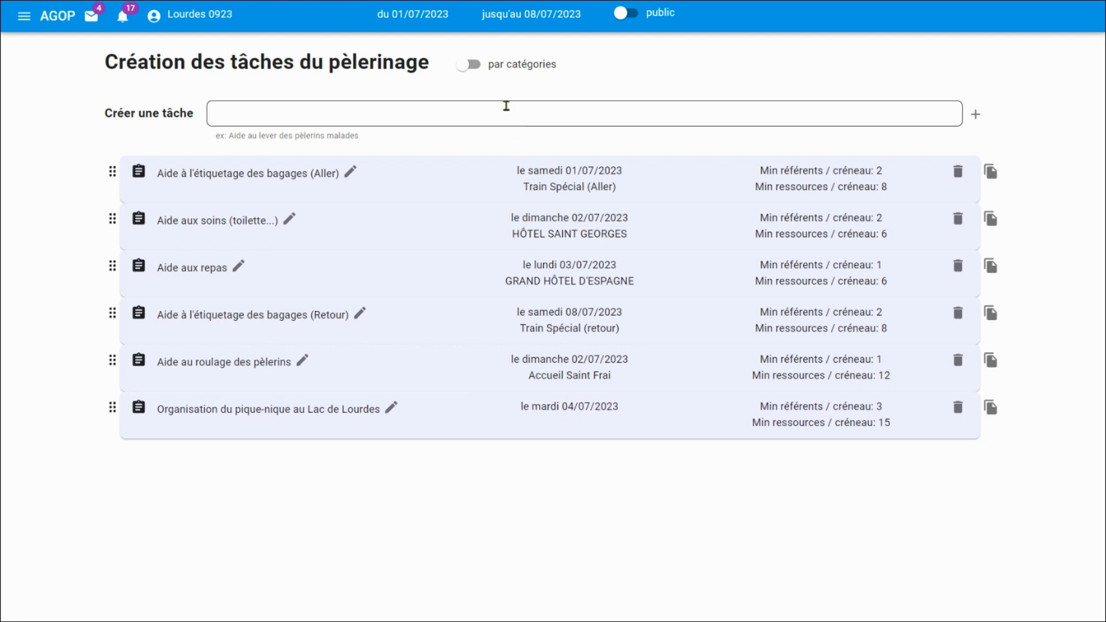
# Step: View the pilgrimage tasks grouped by category and return to the ungrouped list
pyautogui.click(471, 66)
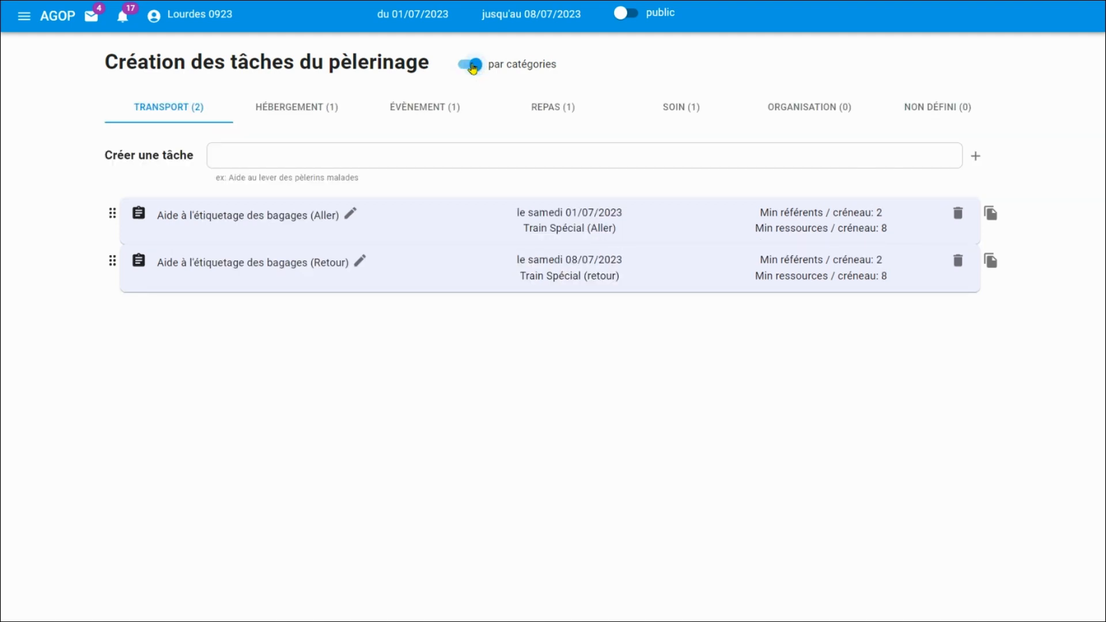
pyautogui.click(471, 65)
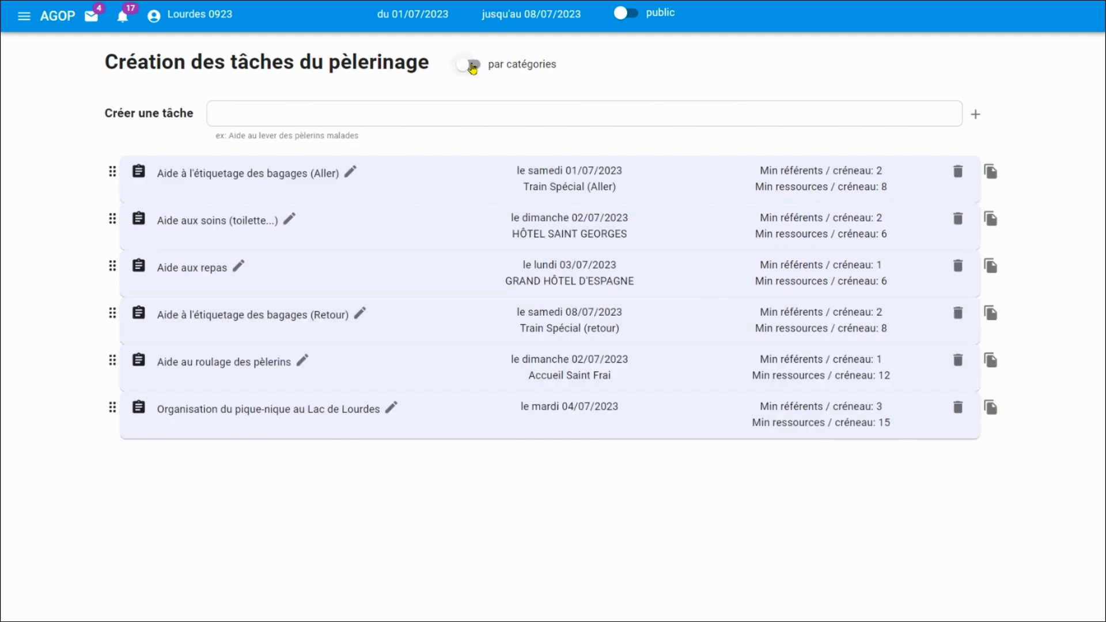